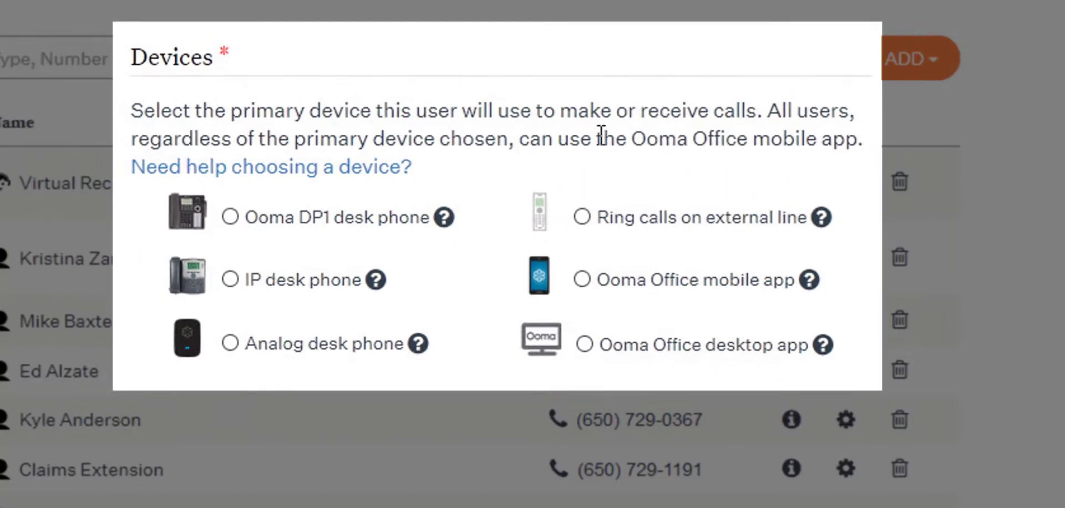
- Add a user with first name New and last name User, enter the e-mail address, and choose the NEWARK service location
click(937, 65)
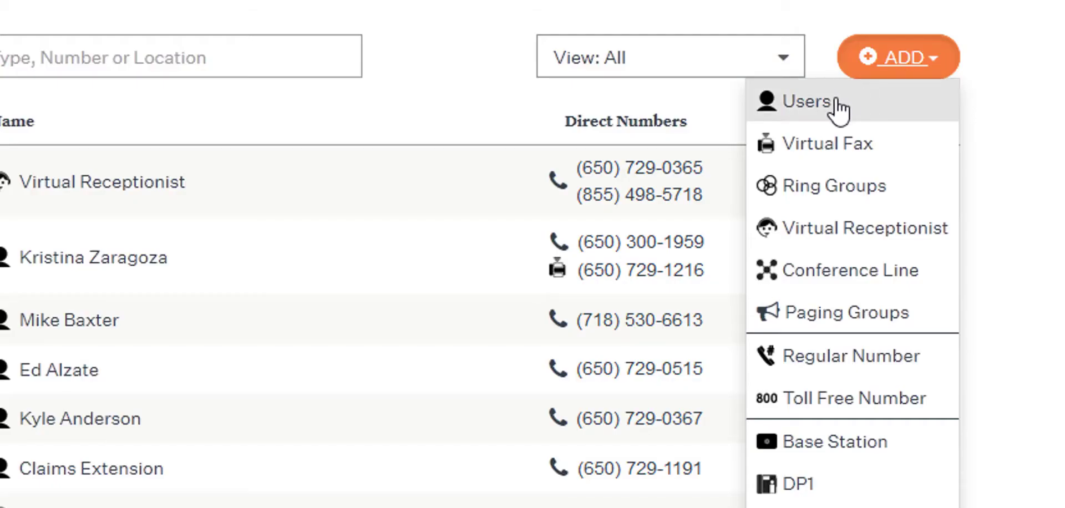
click(835, 104)
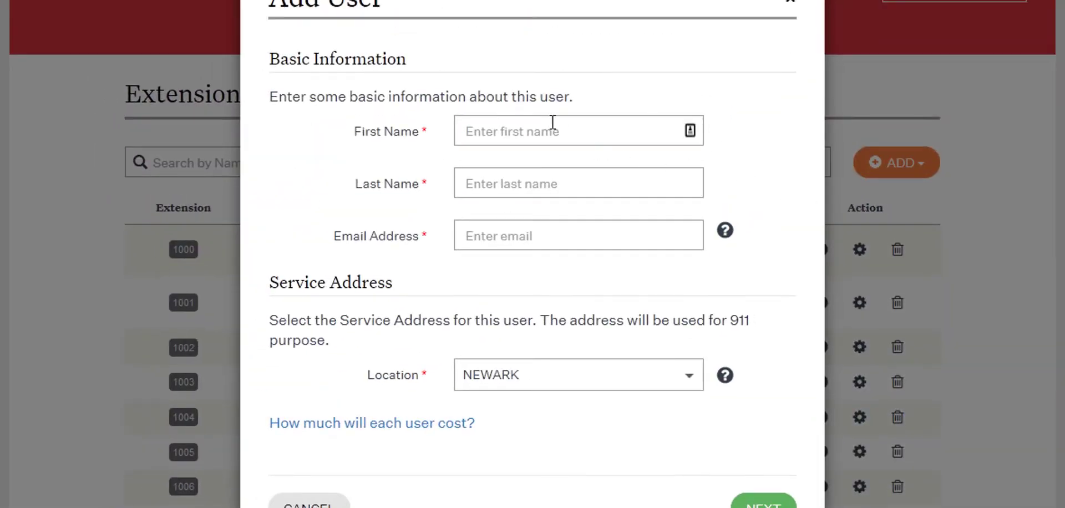
text(New)
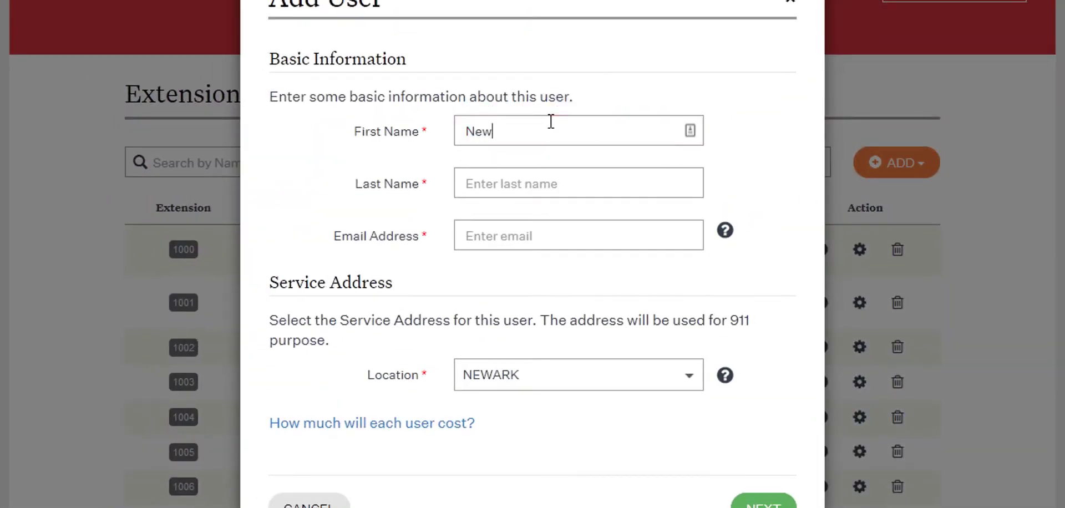
text(User)
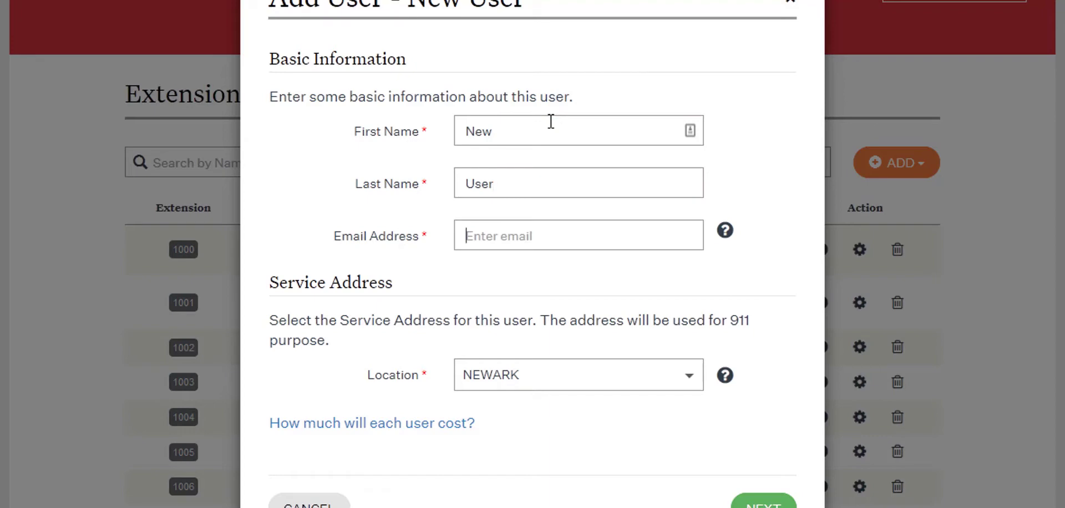
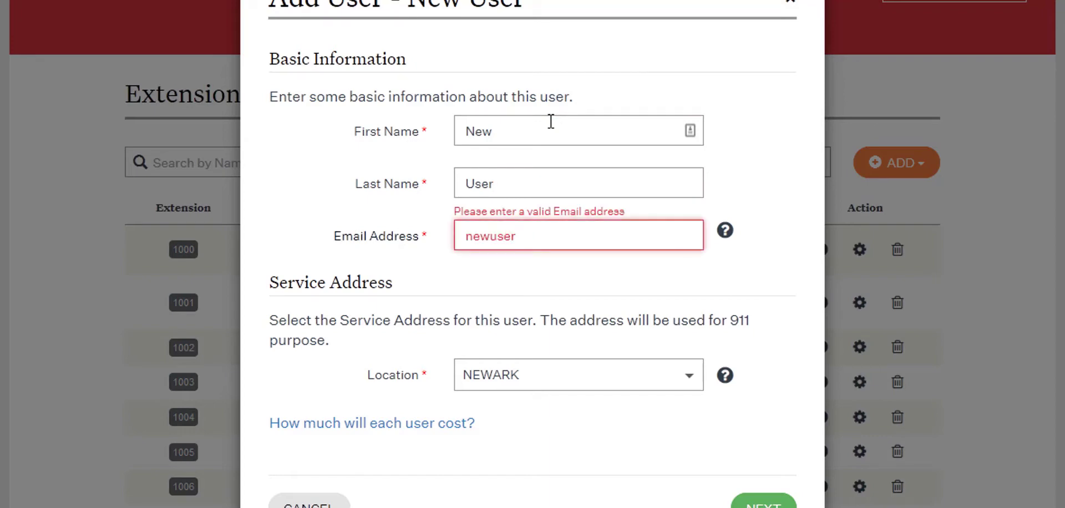
click(689, 381)
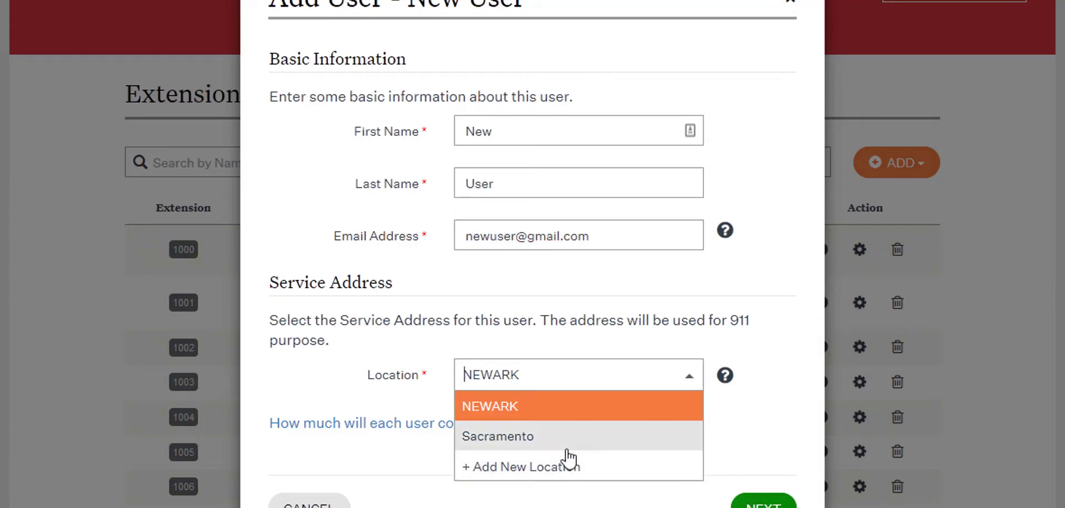
click(657, 419)
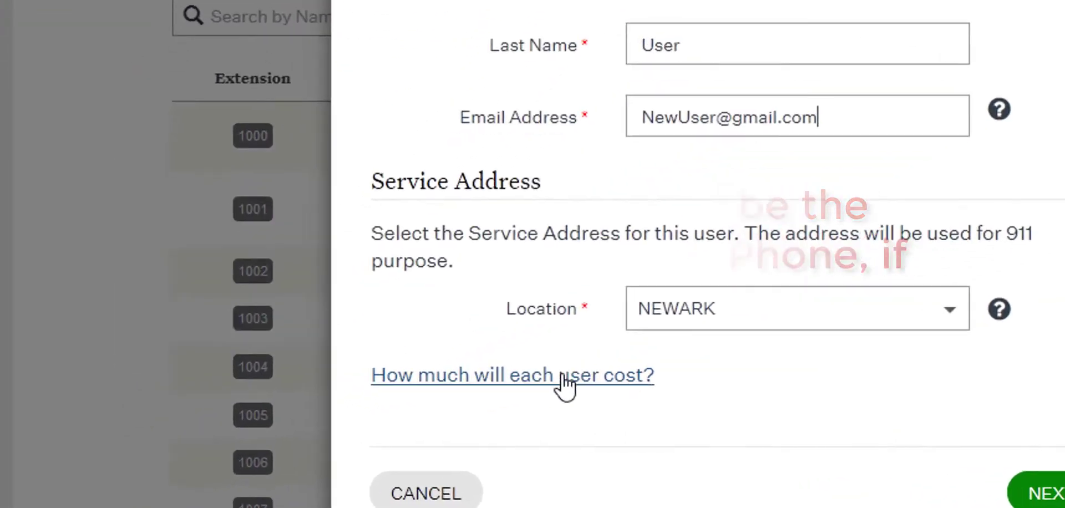
- Review the pricing chart for the cost of each user and continue to the new user's device selection
click(415, 422)
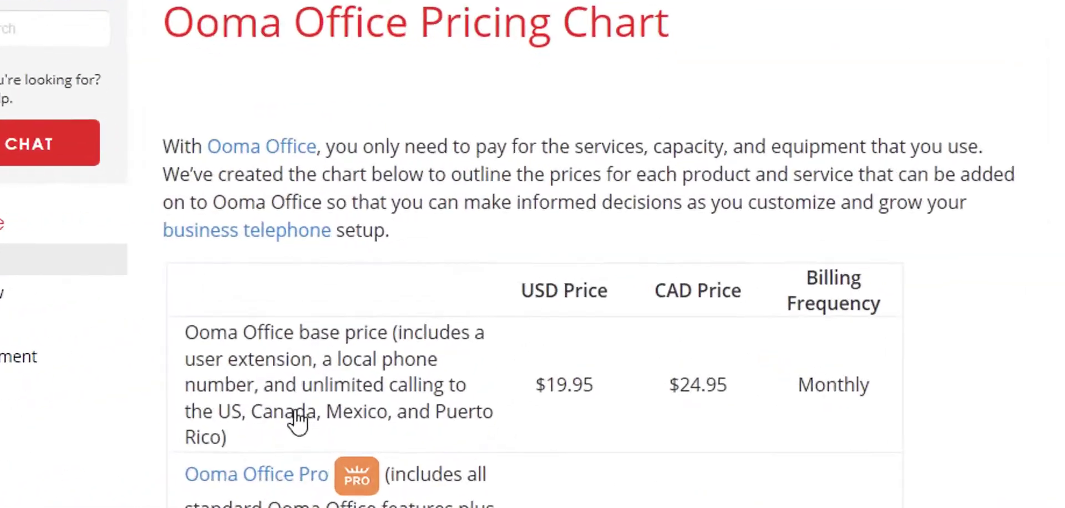
scroll(441, 317, down, 3)
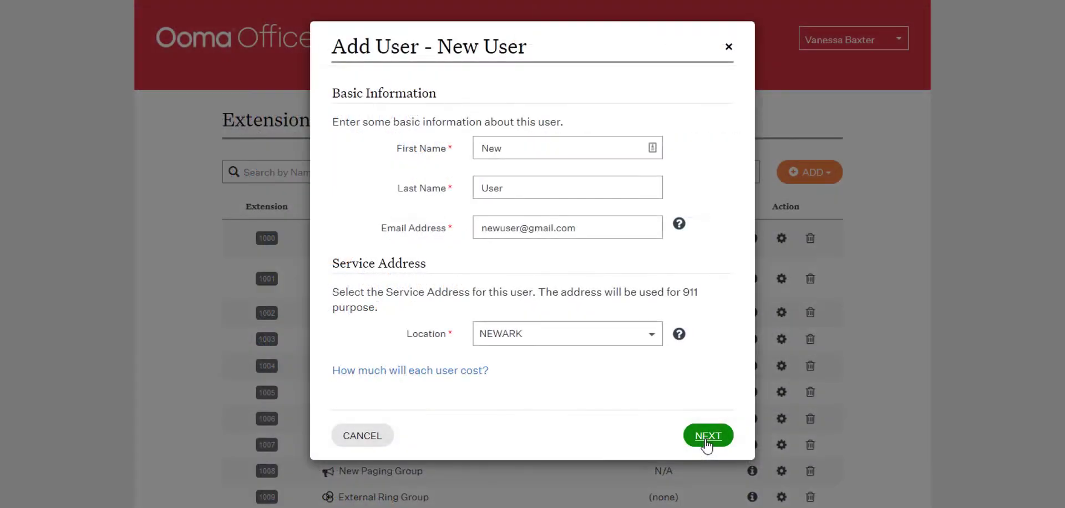
click(707, 436)
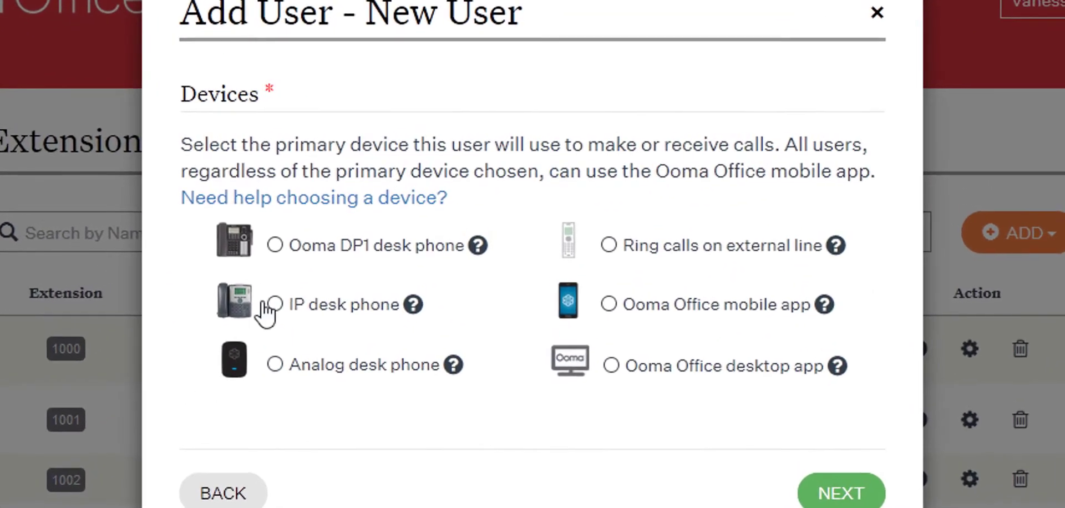
click(279, 301)
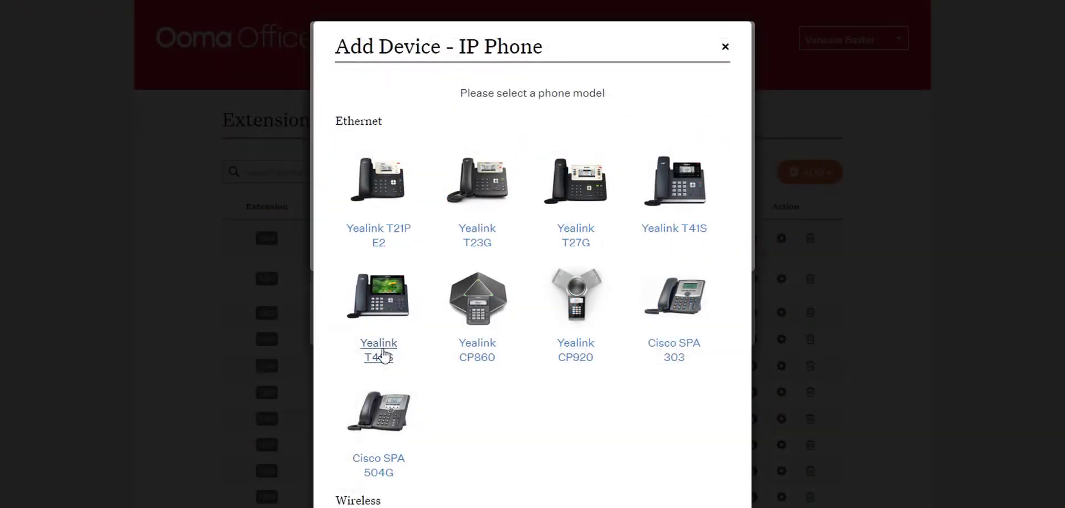
click(356, 353)
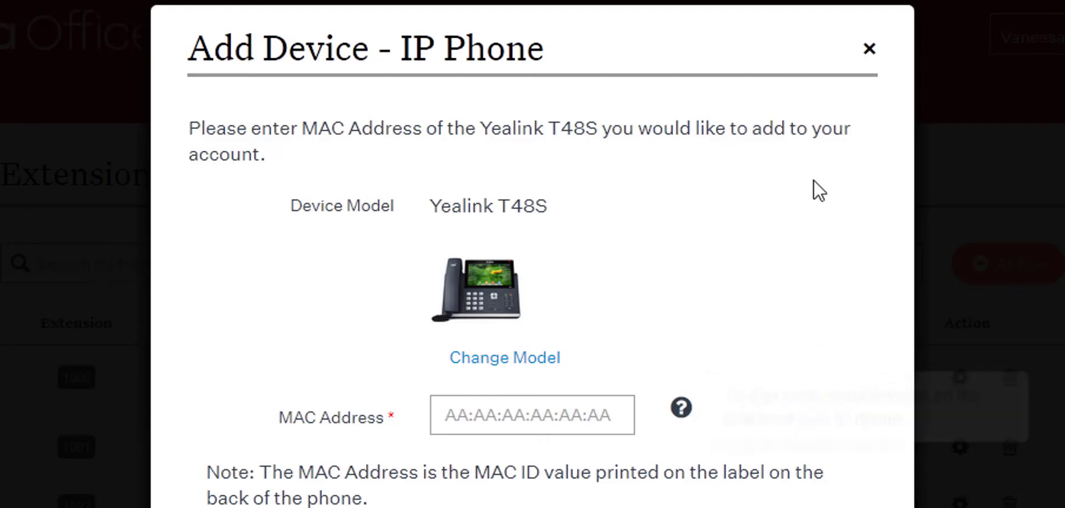
click(869, 50)
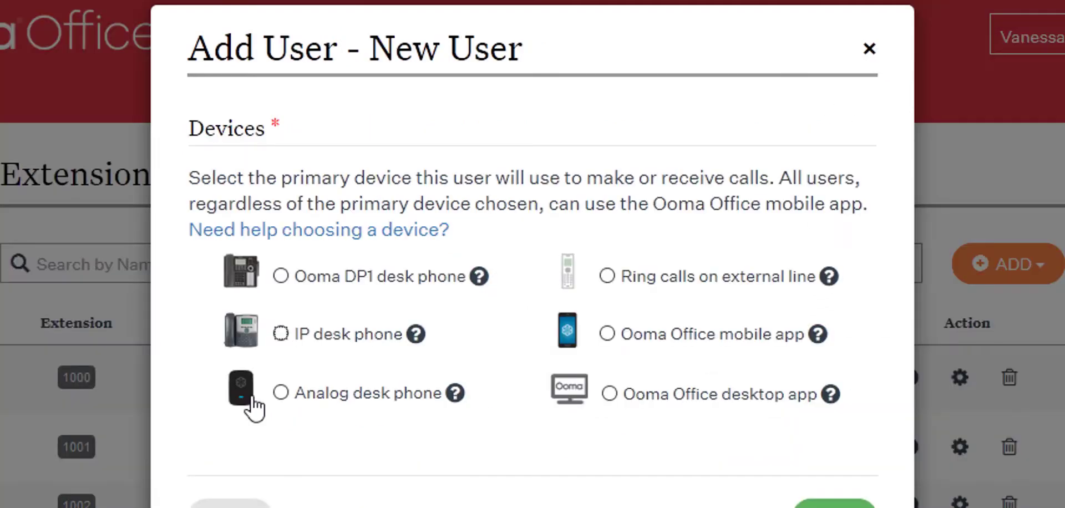
- Choose the Ooma Office desktop app as the primary device and continue without enabling any additional features
click(610, 394)
click(834, 504)
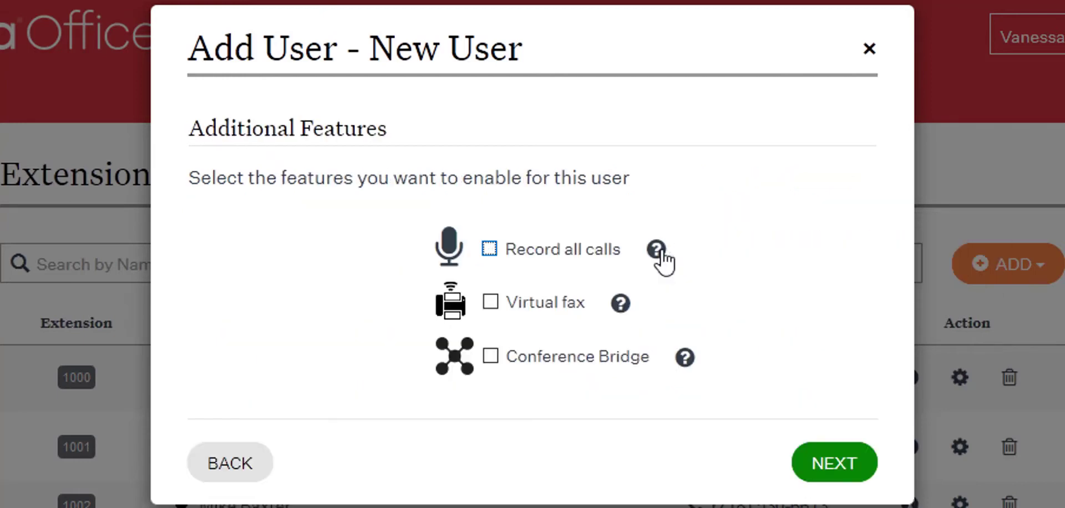
mouse_move(659, 255)
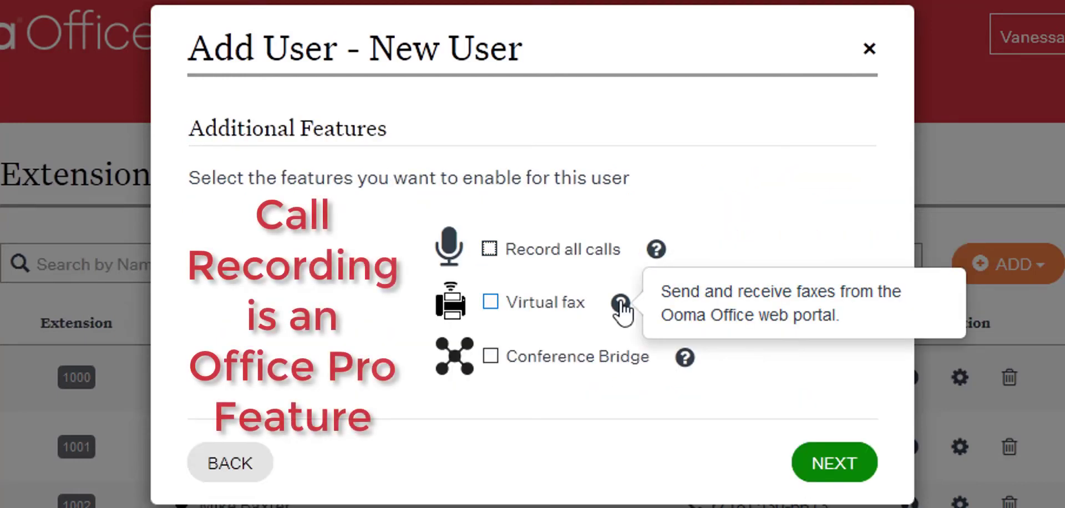
click(842, 477)
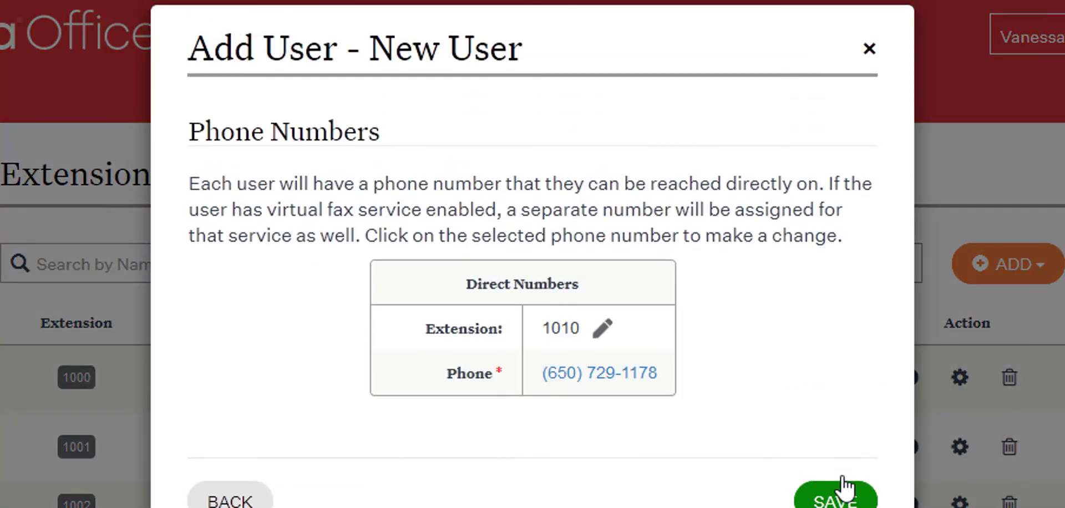
- Open the new user's extension for editing and cancel it, and search the available direct phone numbers for 666
click(597, 337)
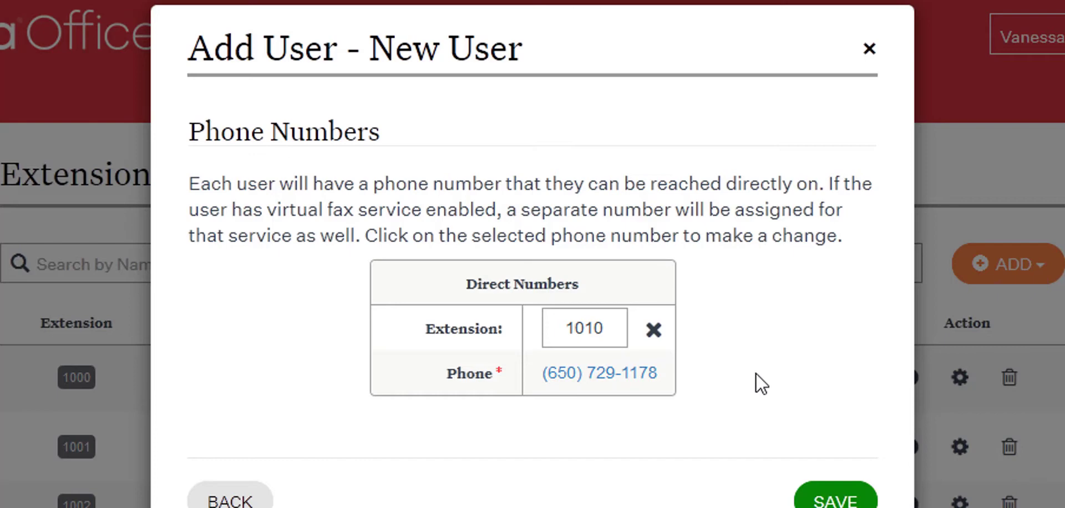
click(654, 331)
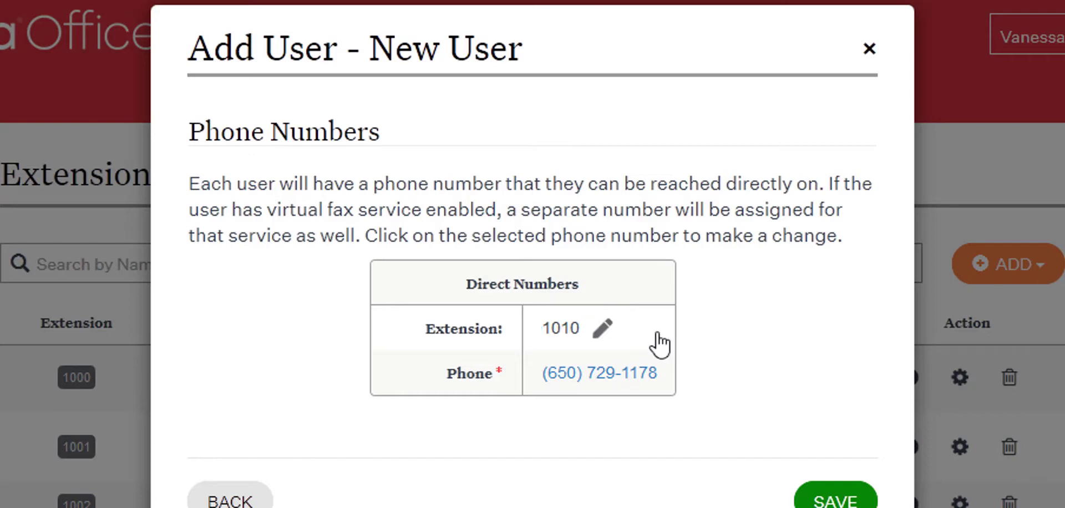
click(599, 377)
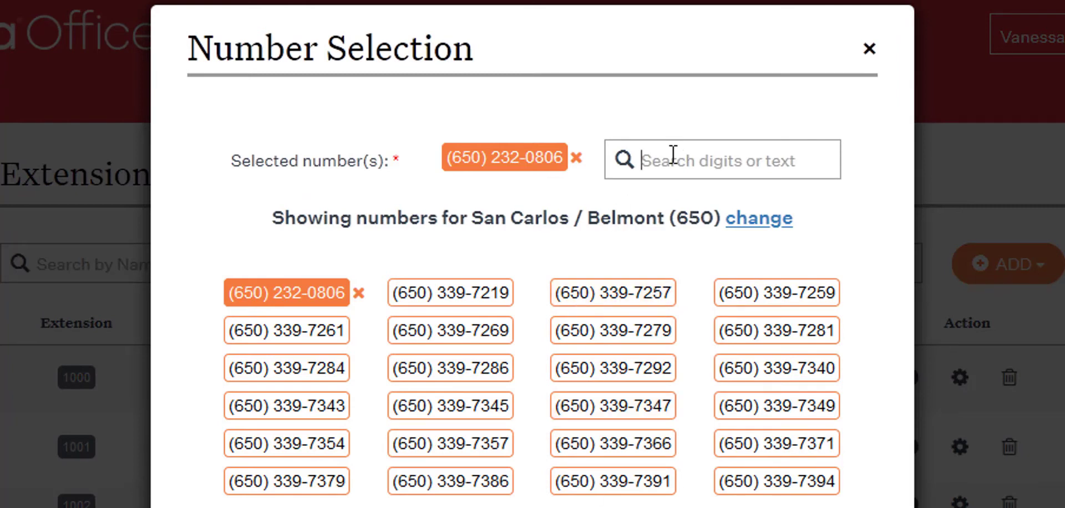
text(666)
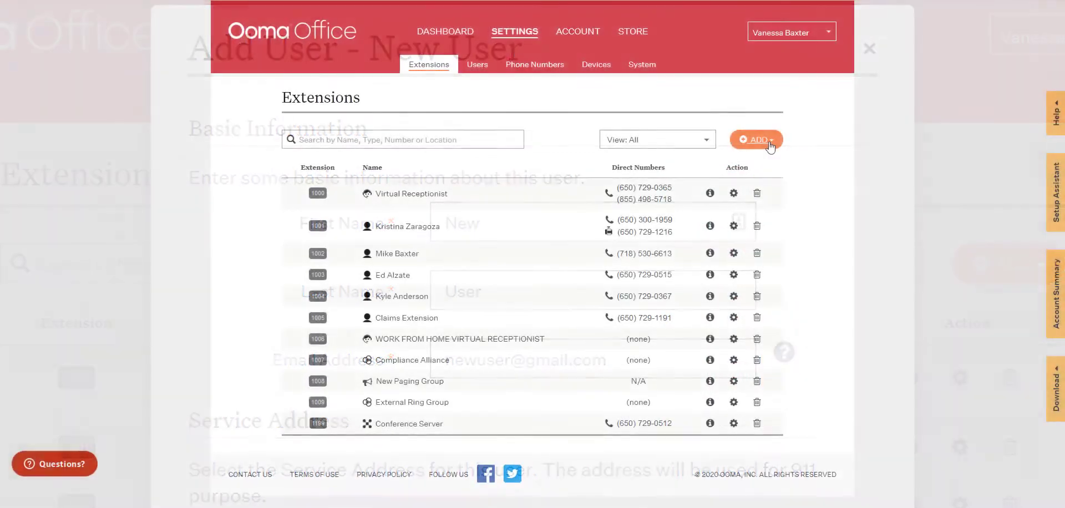
- Start adding a virtual fax with the proposed fax number and open the list of users it can be assigned to
click(768, 139)
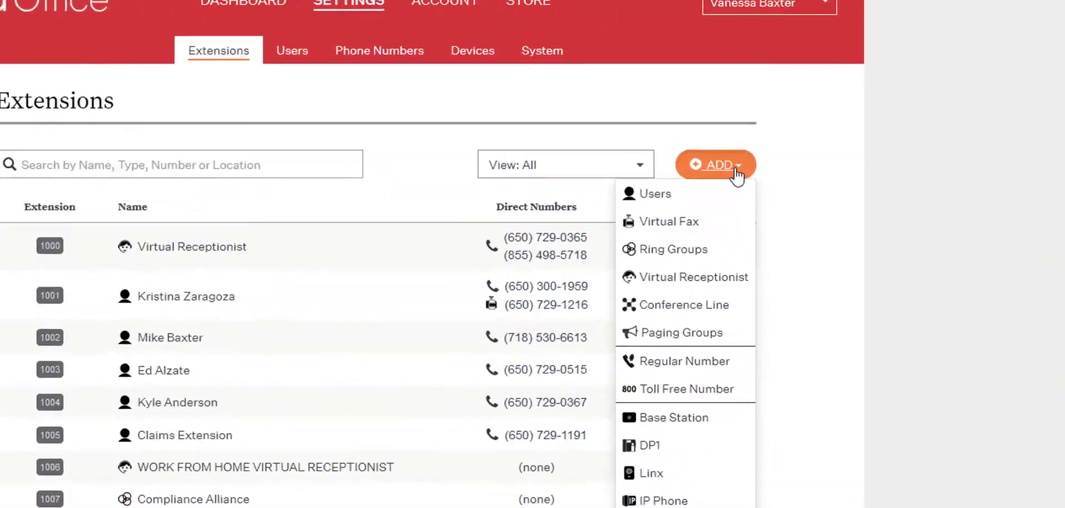
click(734, 184)
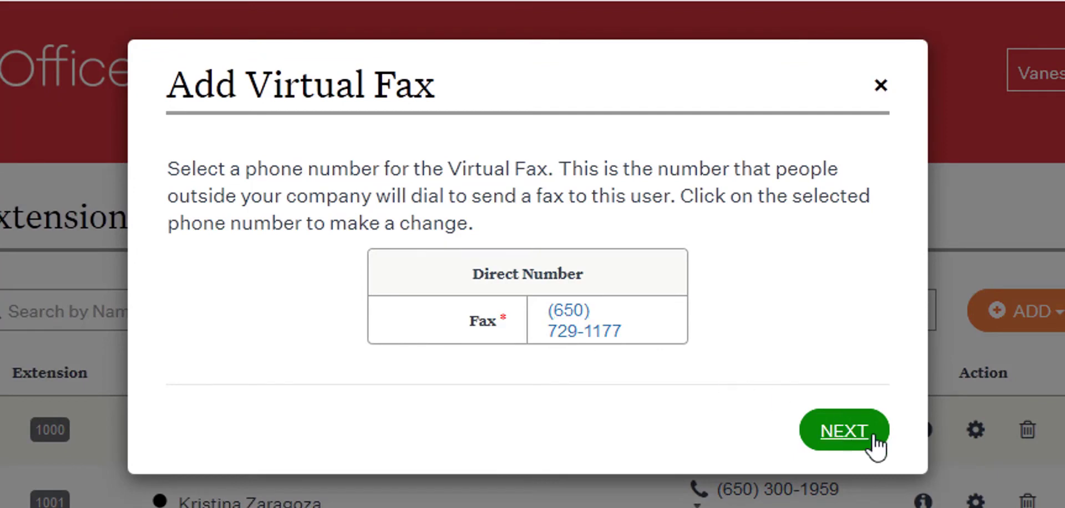
click(844, 431)
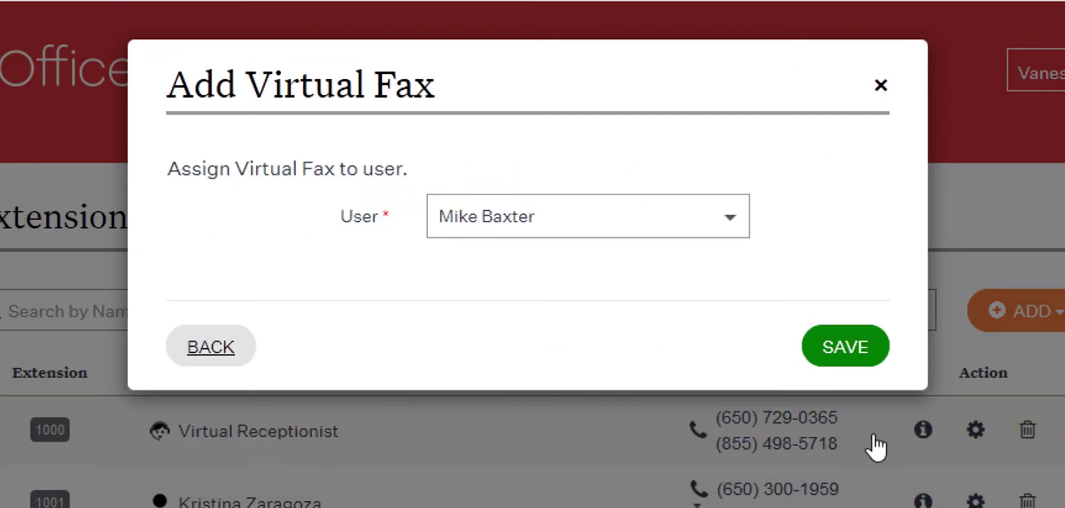
click(730, 221)
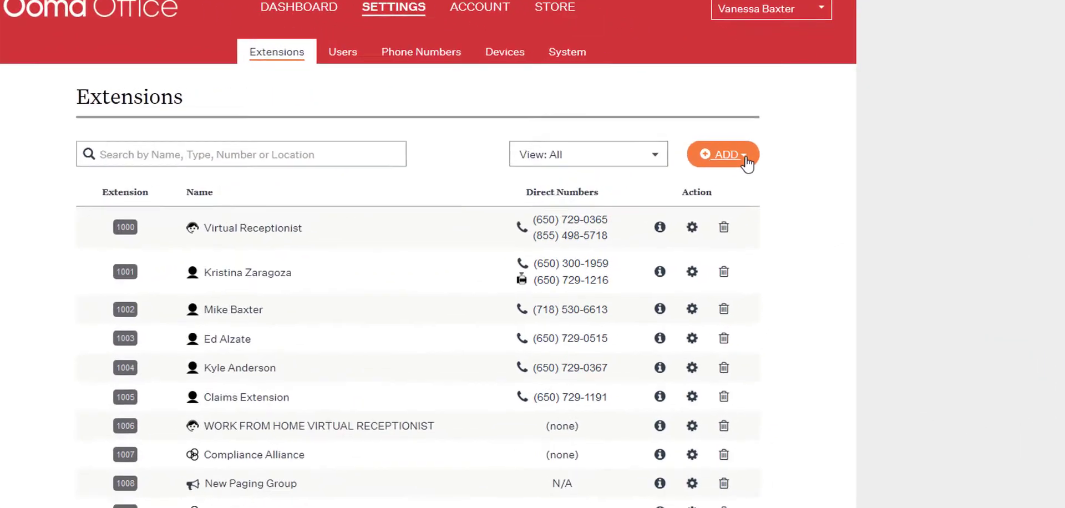
- Start a new ring group and name it New Ring Group
click(717, 178)
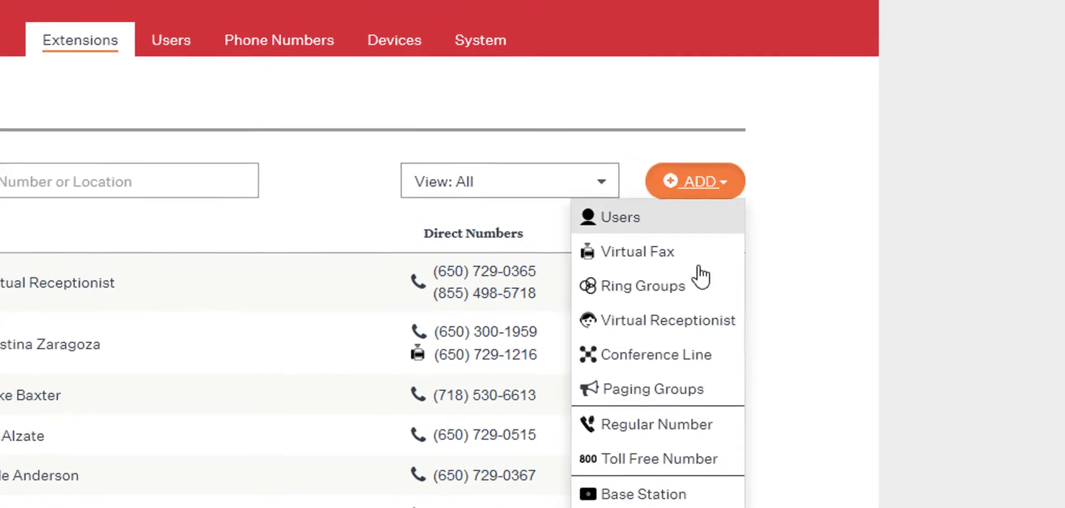
click(803, 326)
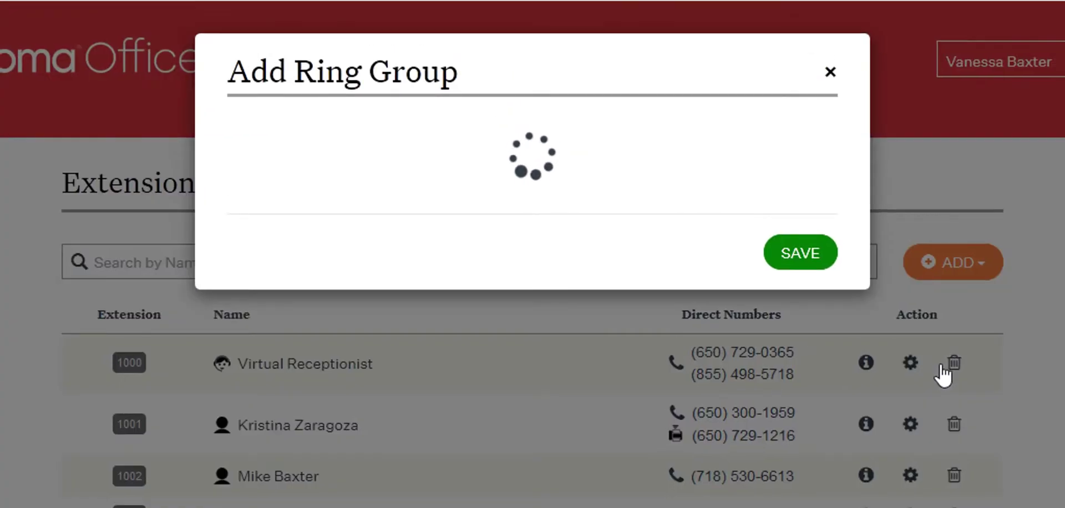
click(681, 246)
text(New Ring G)
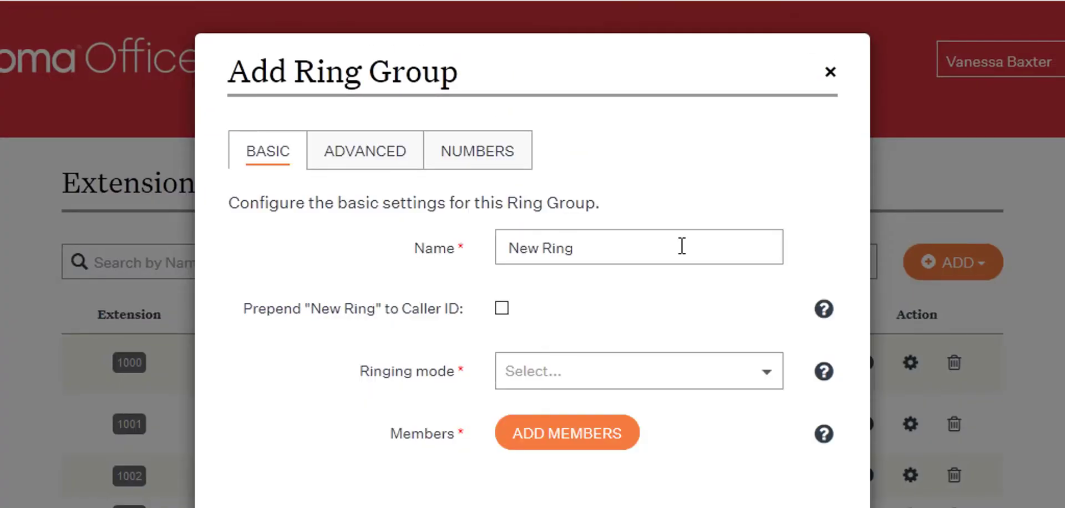
text(roup)
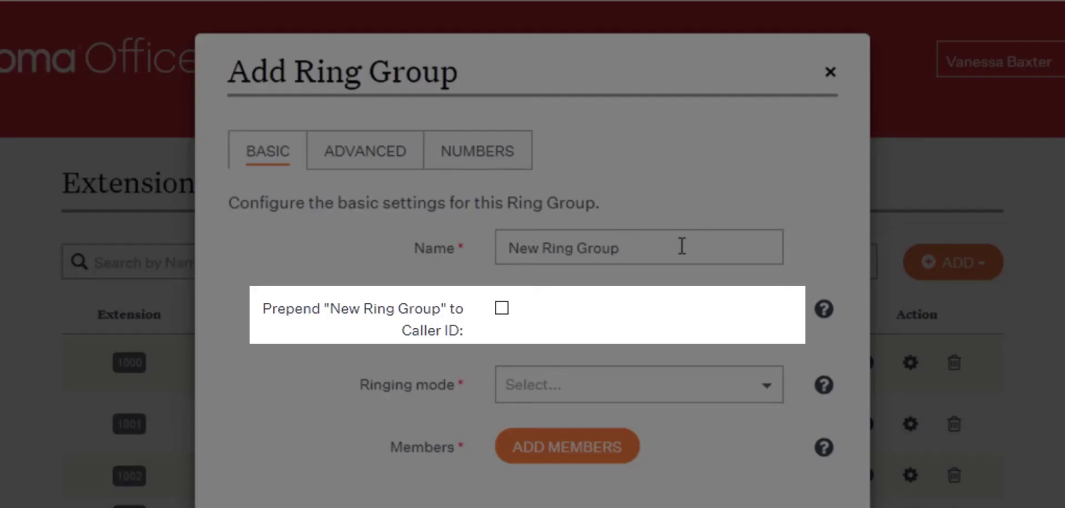
- Prepend the ring group's name to the caller ID and set its ringing mode to Simultaneous: All phones ring at once
click(501, 309)
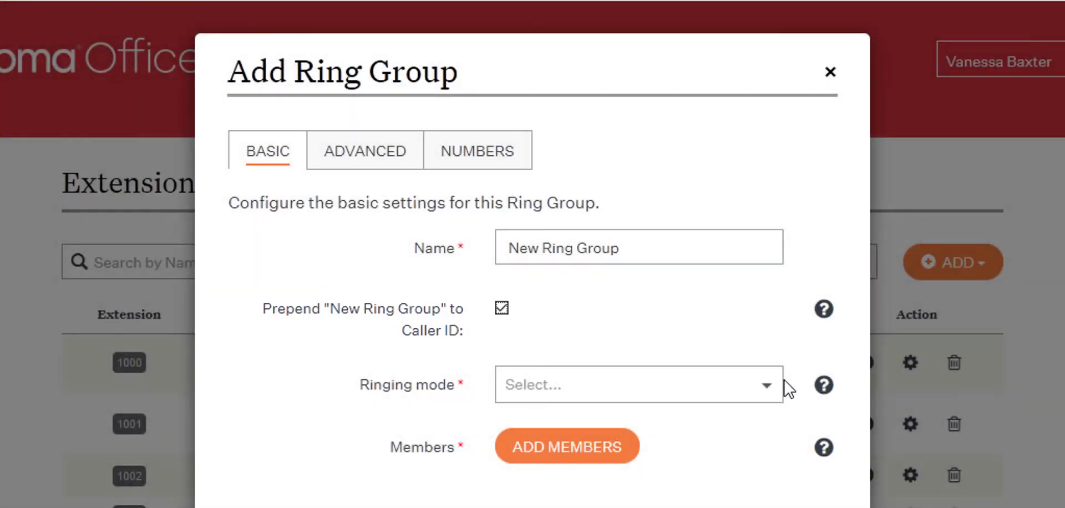
click(767, 384)
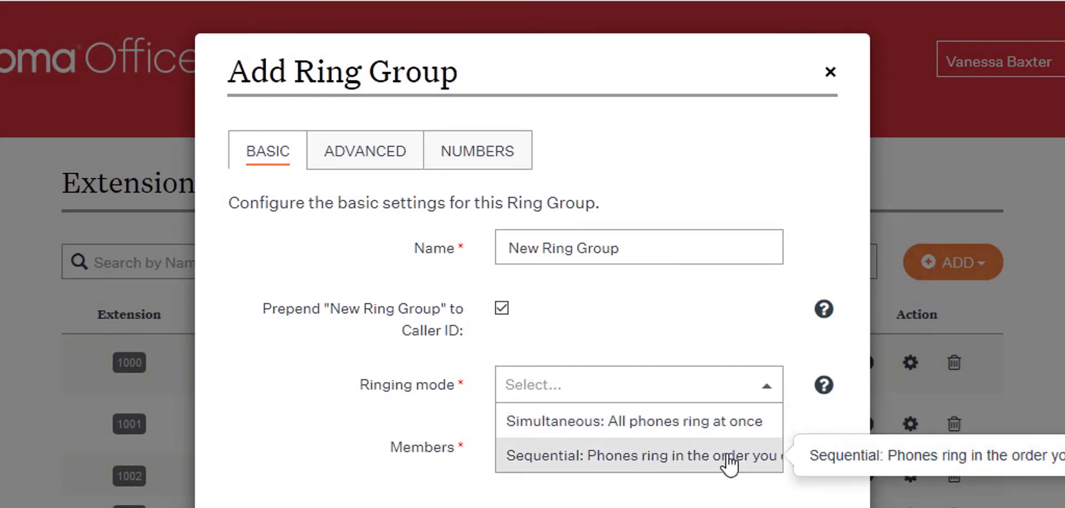
click(665, 422)
- Add the first listed user's Base Station and Mobile App as individual members of the ring group
click(512, 451)
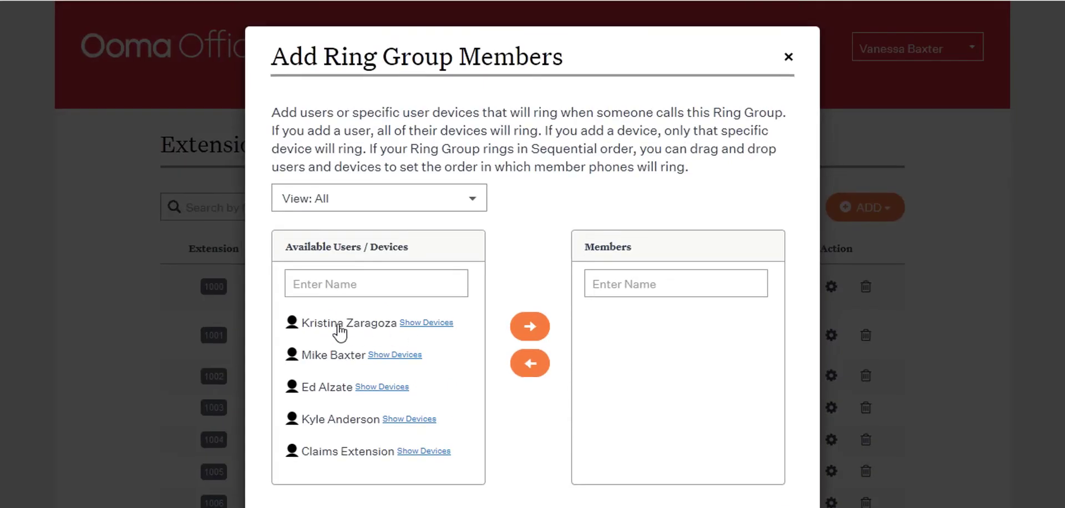
click(431, 324)
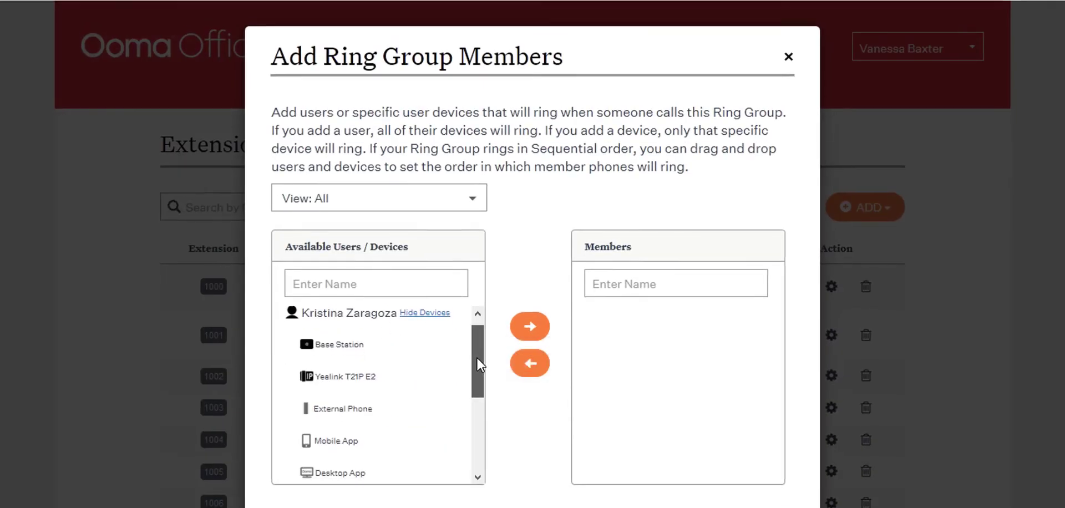
scroll(364, 349, down, 1)
click(300, 299)
click(530, 307)
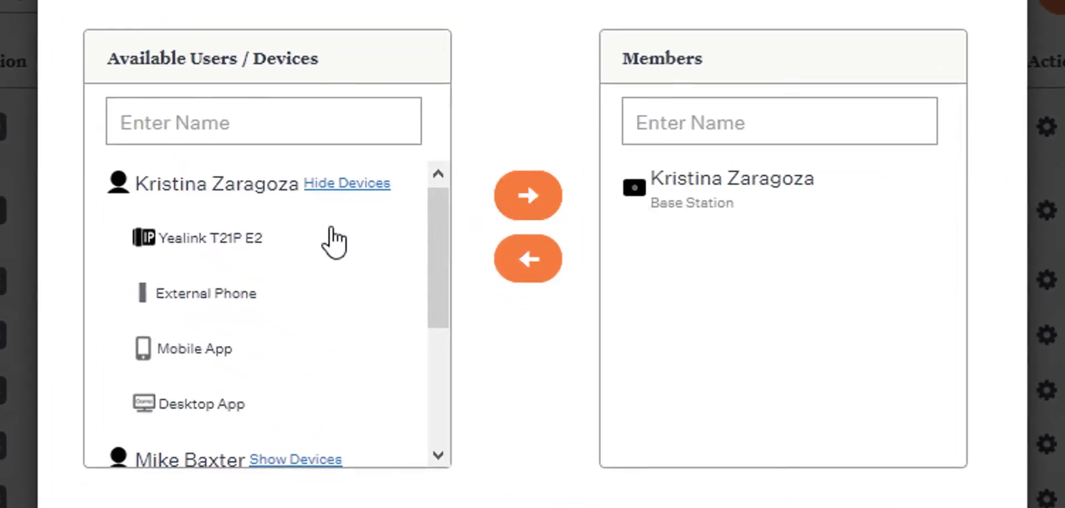
click(303, 406)
click(533, 205)
- Add the second listed user's Mobile App to the ring group members
click(292, 406)
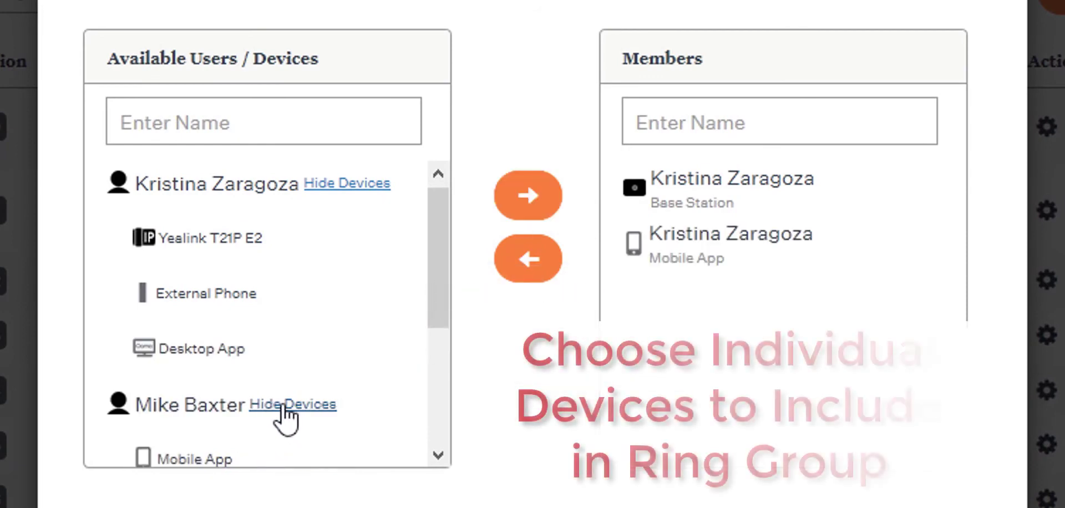
drag(437, 227, 416, 364)
click(147, 268)
click(532, 209)
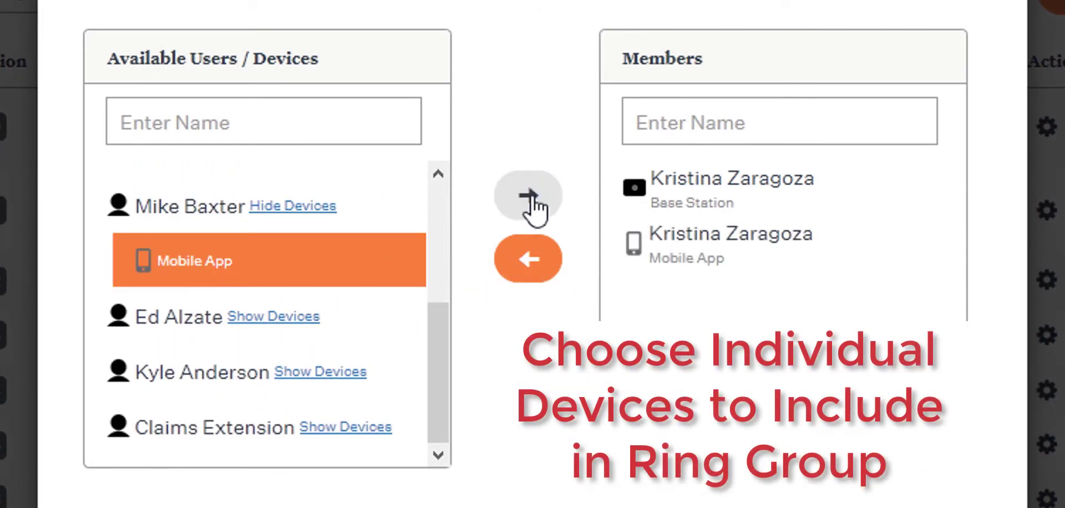
- Show the next listed user's devices and add the selected device to the ring group members
click(275, 316)
click(204, 312)
click(527, 194)
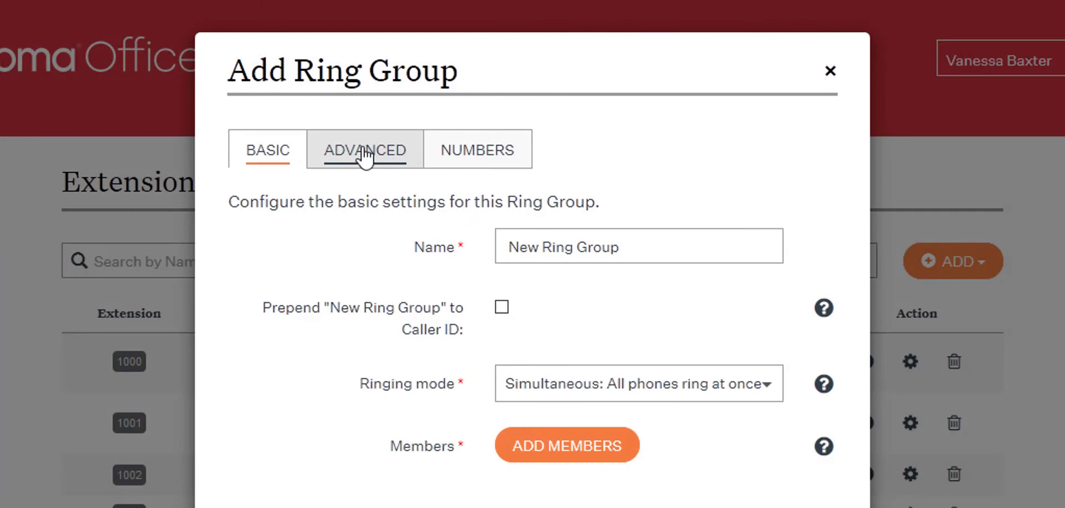
- Examine the available ring durations and no-answer destinations in the ring group's advanced settings
click(364, 157)
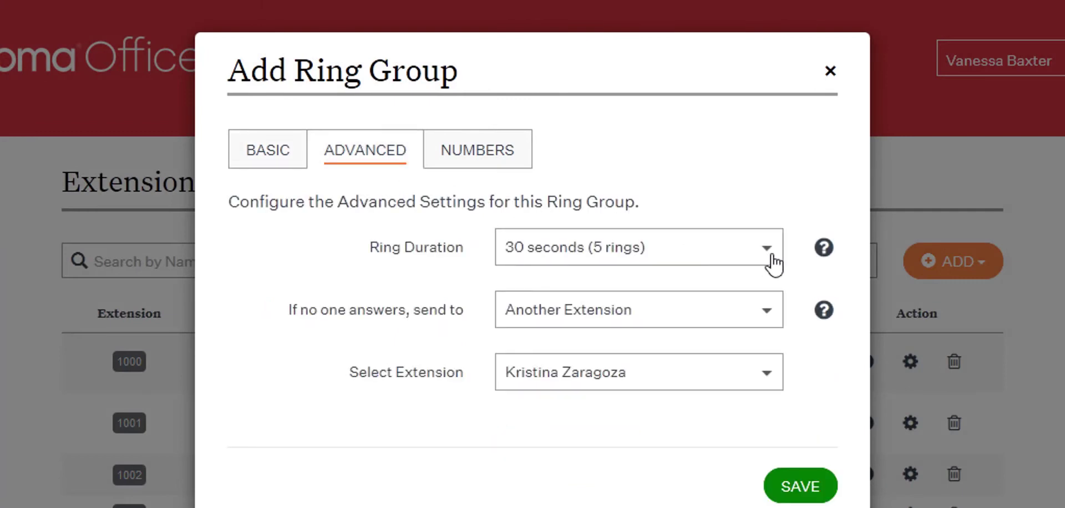
click(770, 258)
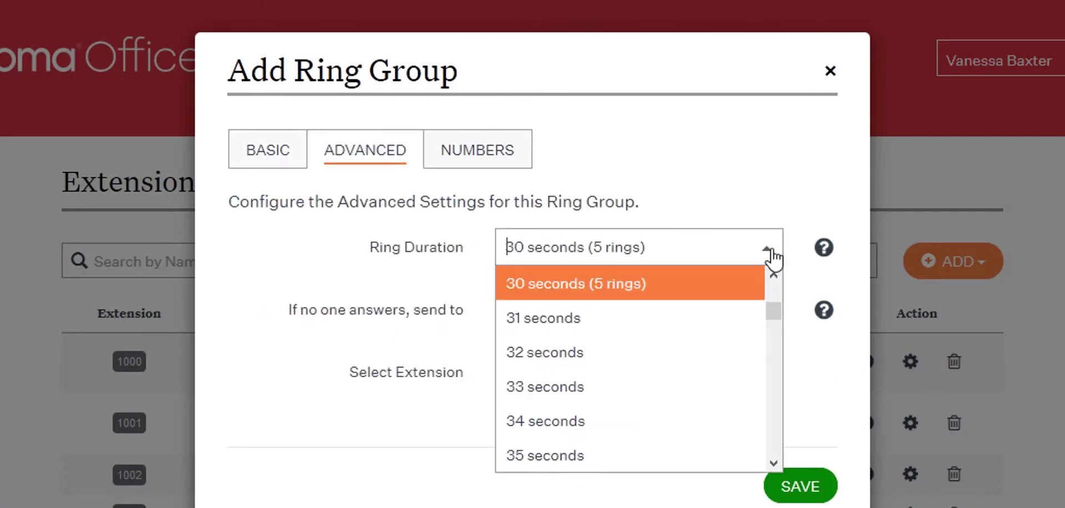
click(770, 255)
click(770, 308)
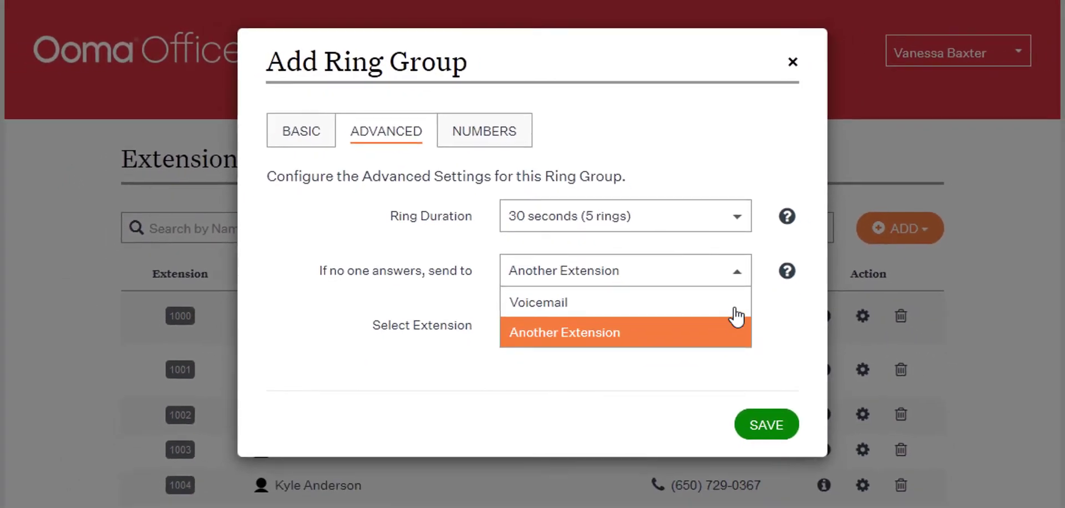
click(732, 271)
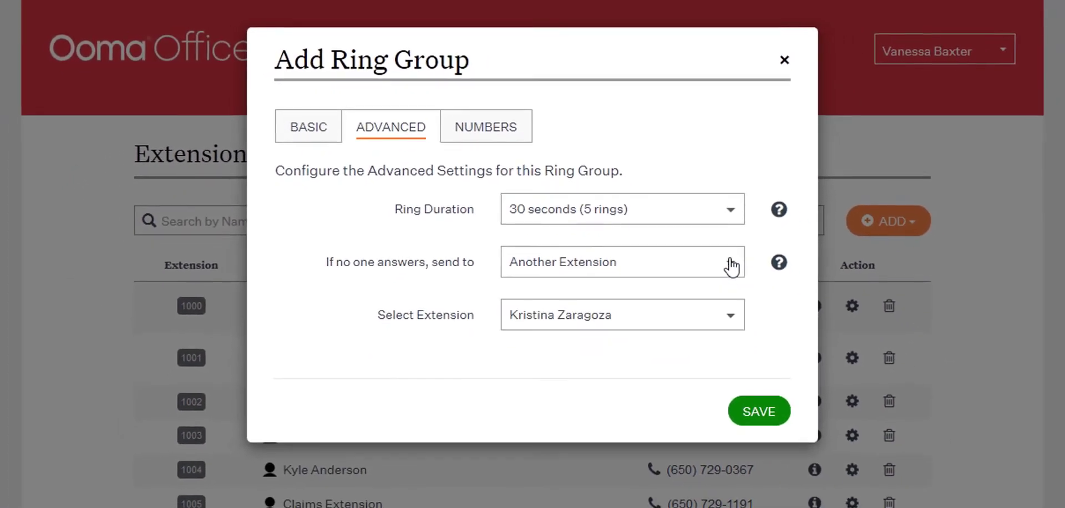
- Set External Ring Group as the extension that receives the ring group's unanswered calls
click(732, 325)
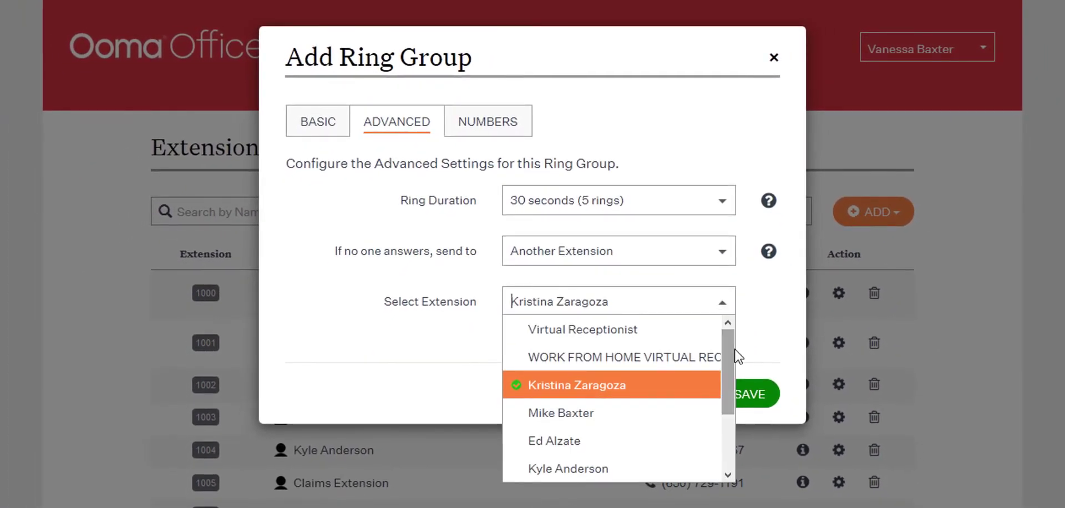
drag(732, 355, 740, 433)
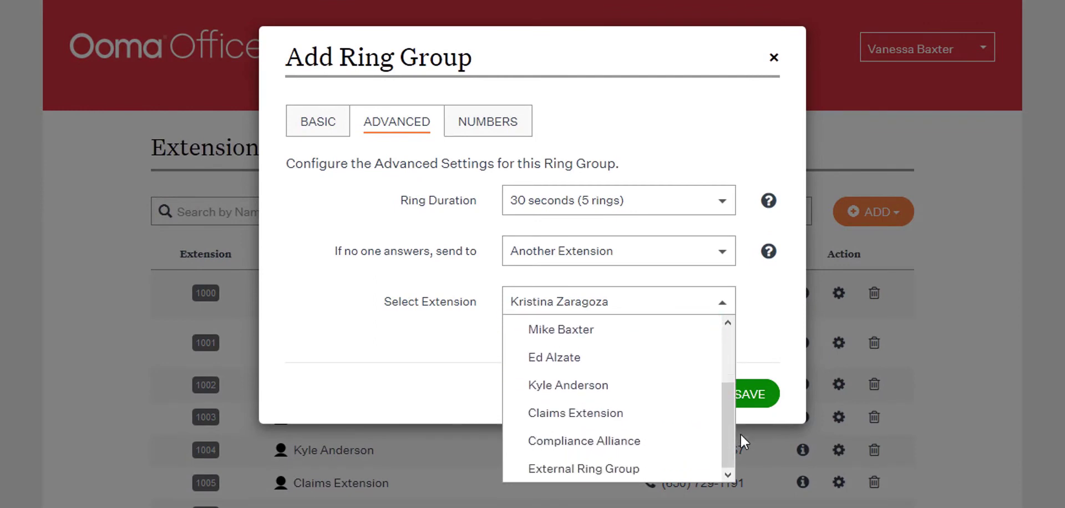
click(646, 470)
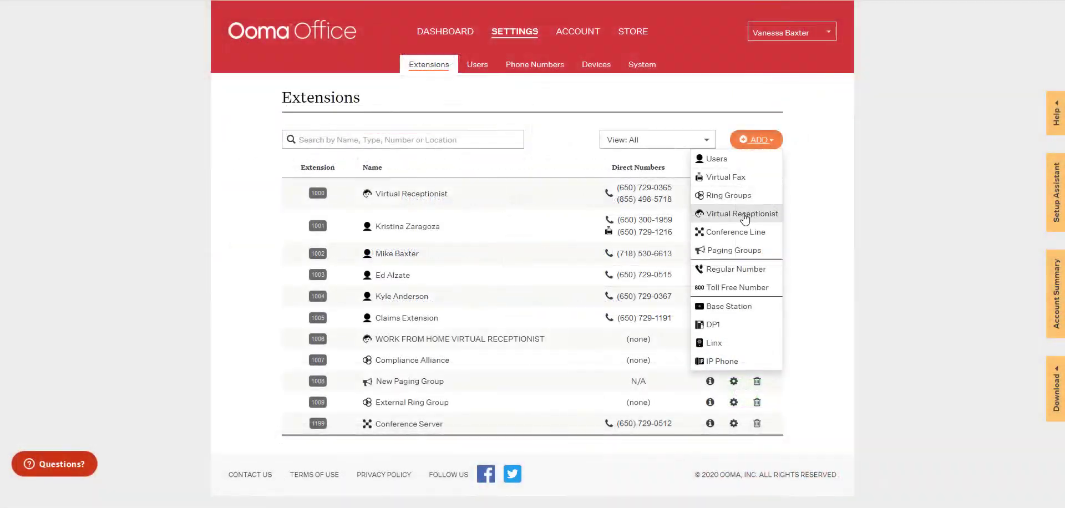
- Start a new virtual receptionist, name it New Virtual Receptionist and choose its time zone
click(744, 214)
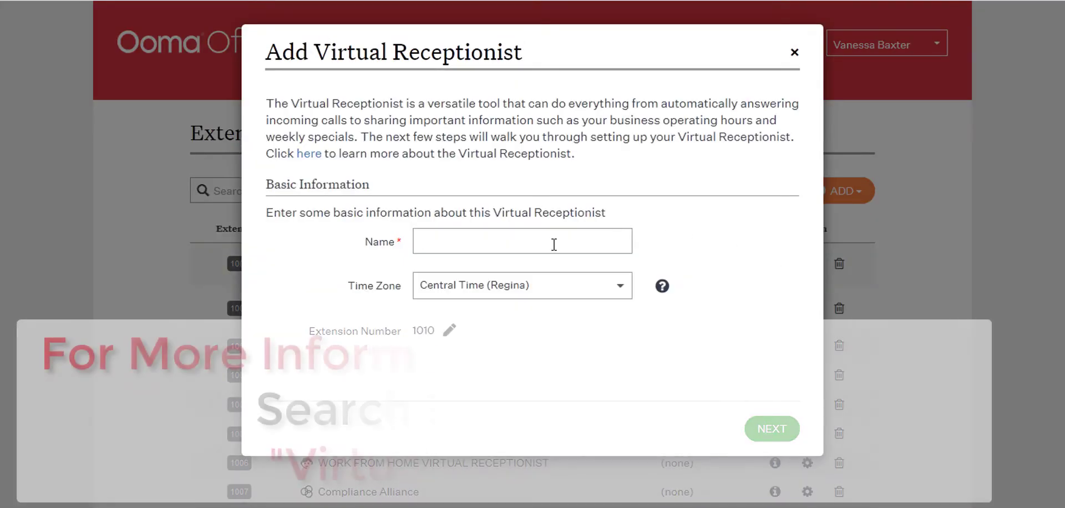
click(555, 244)
text(New Vir)
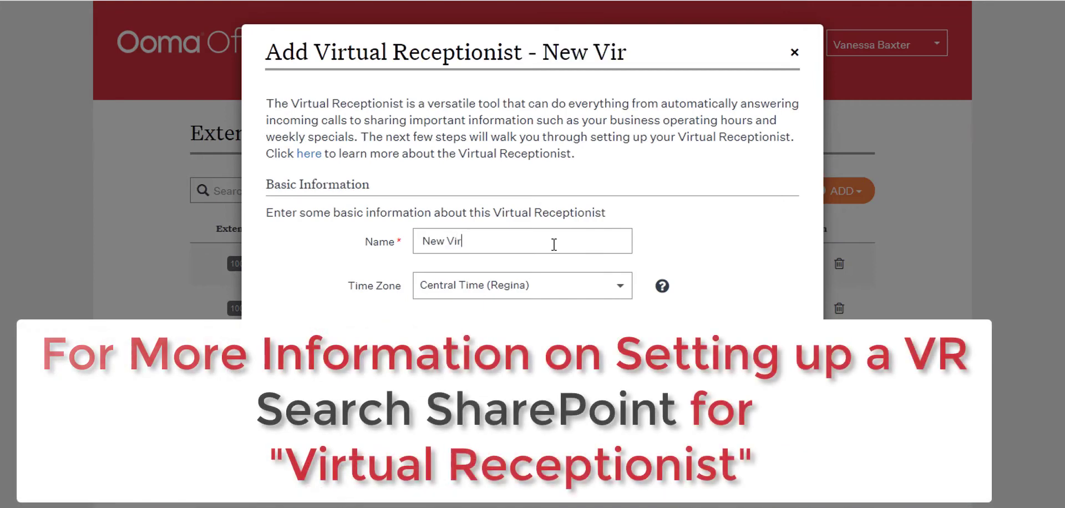
text(tual Rec)
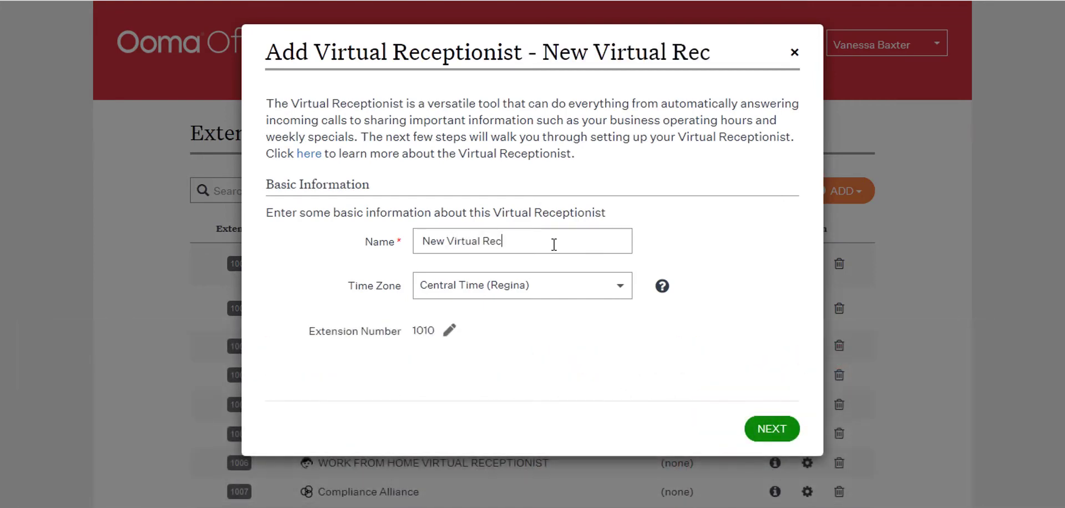
text(eptionist)
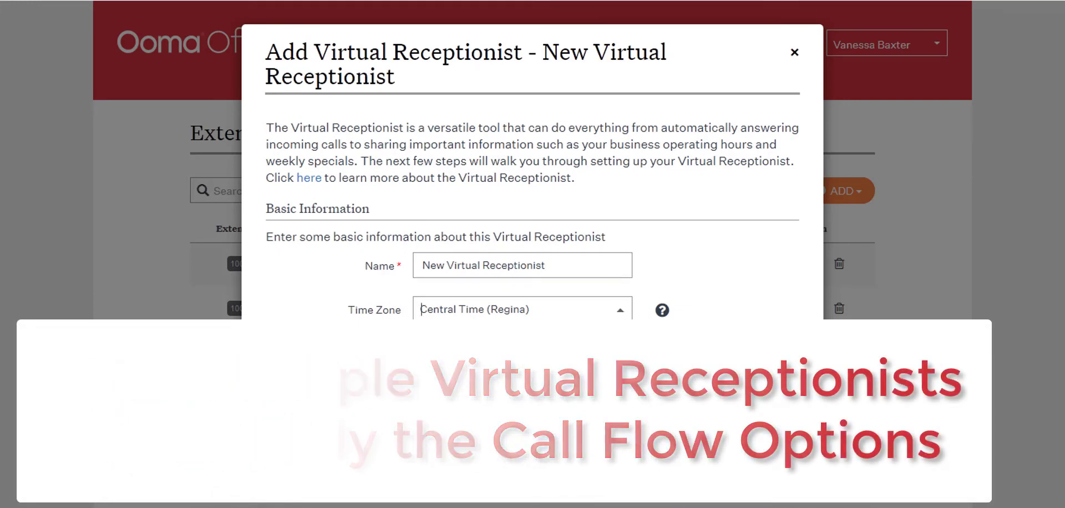
click(522, 371)
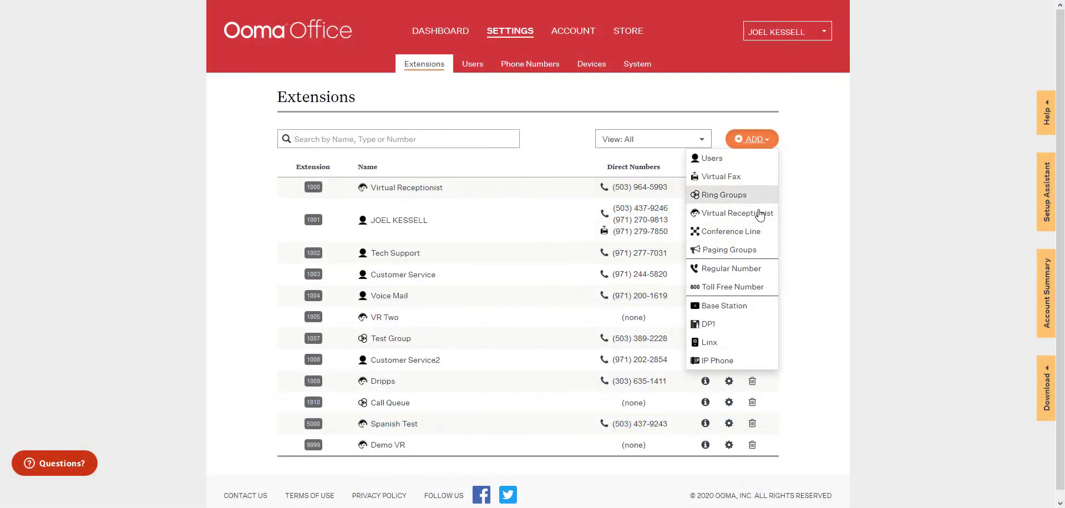
- Start a new conference line, search the available dial-in numbers for 000 and continue to the first conference room's setup
click(747, 231)
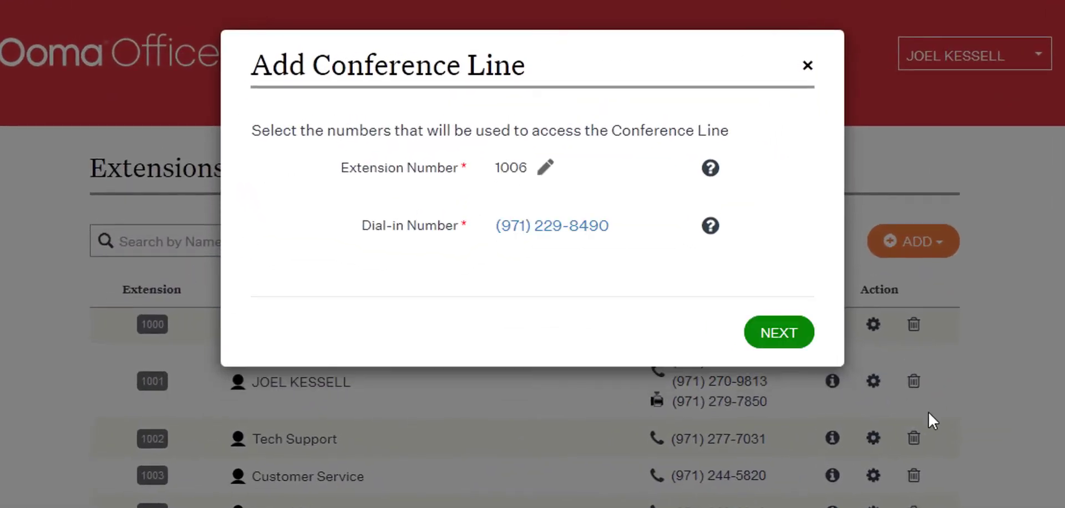
click(575, 239)
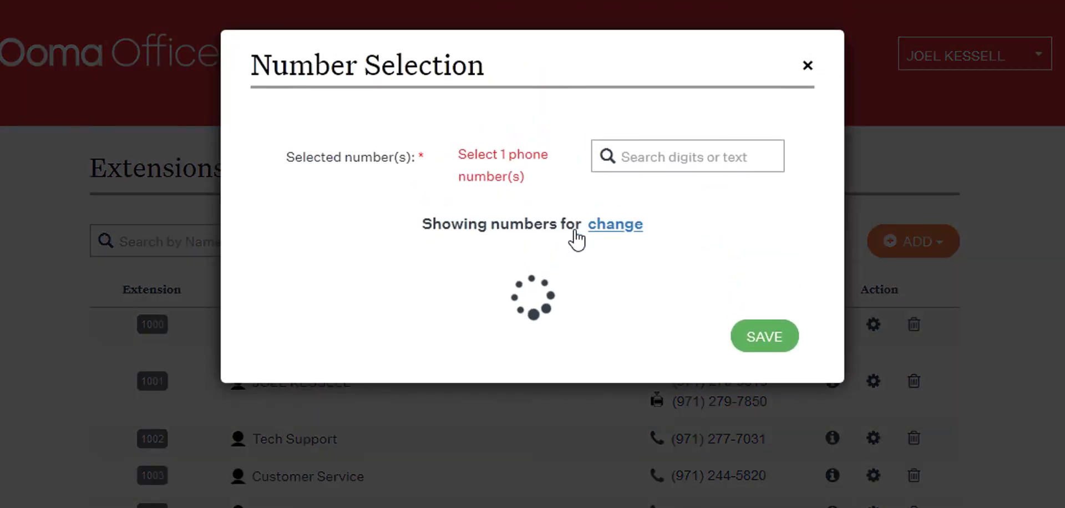
click(653, 159)
text(000)
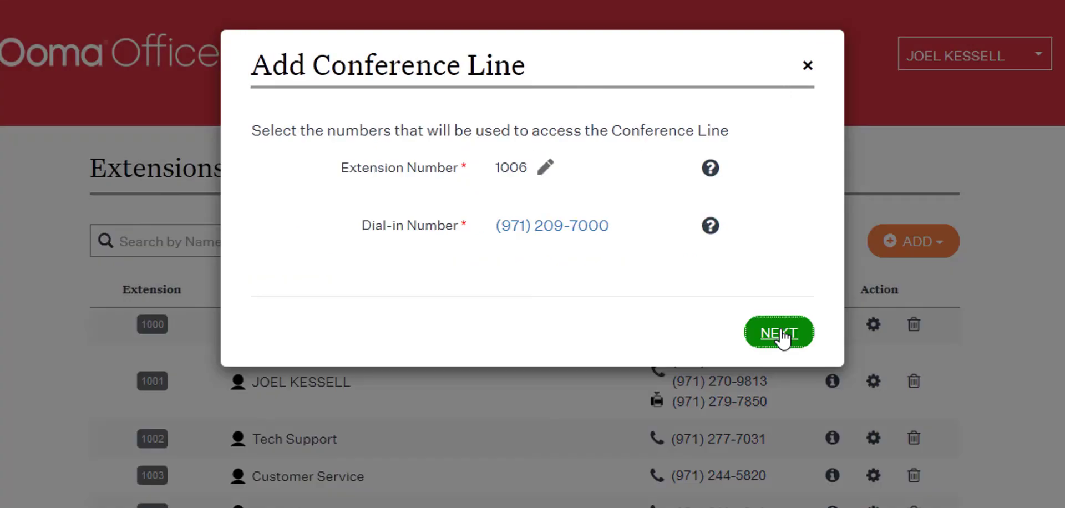
click(778, 332)
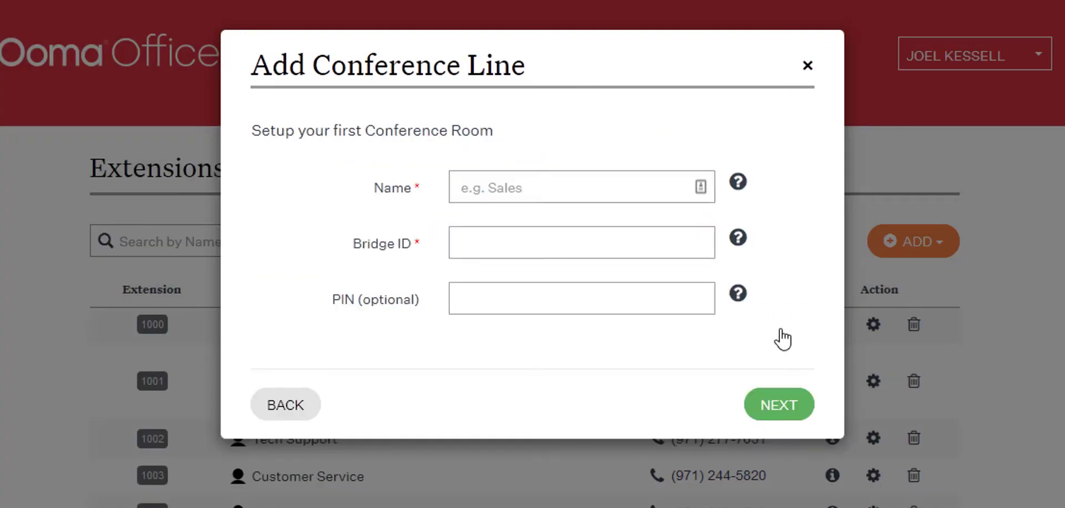
- Fill in the first conference room's name and set its Bridge ID to 6662, leaving the optional PIN empty
click(613, 242)
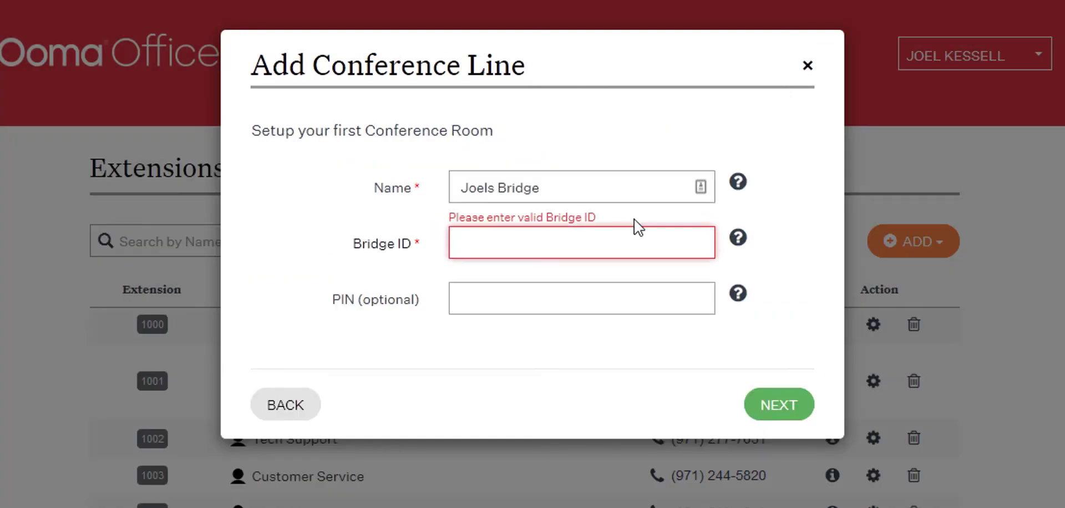
text(6662)
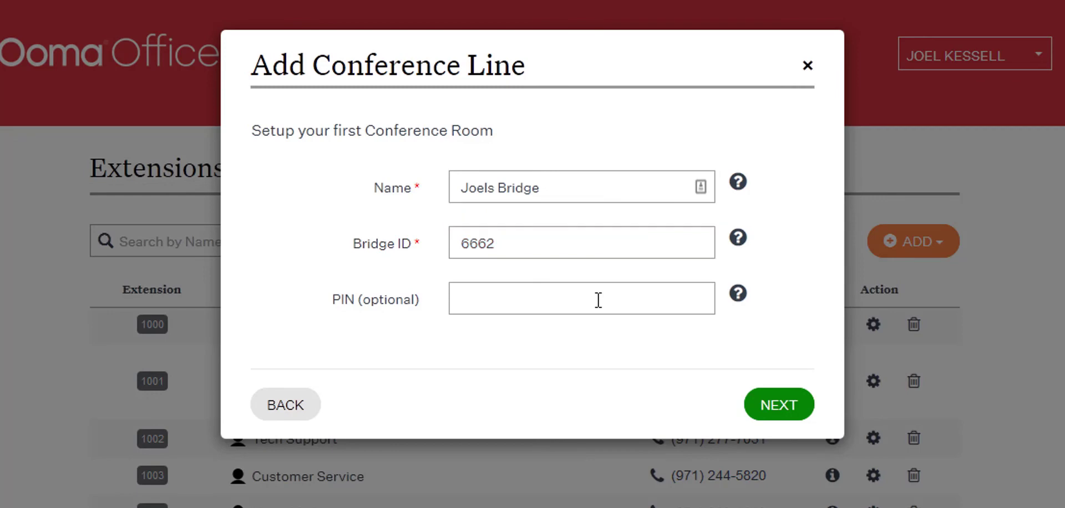
click(776, 409)
- Assign the conference bridge to the account owner's user and save the conference line
click(690, 192)
click(619, 254)
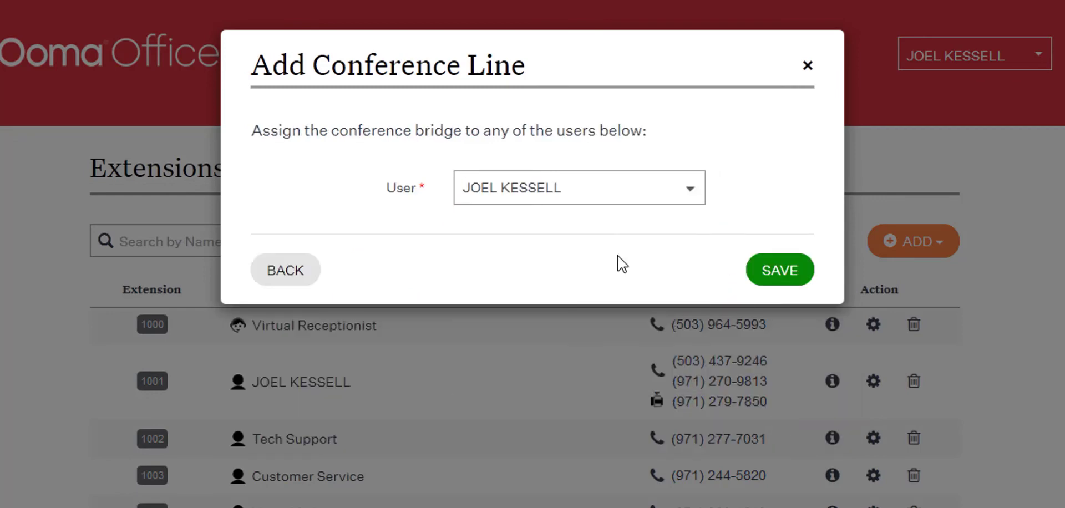
click(781, 271)
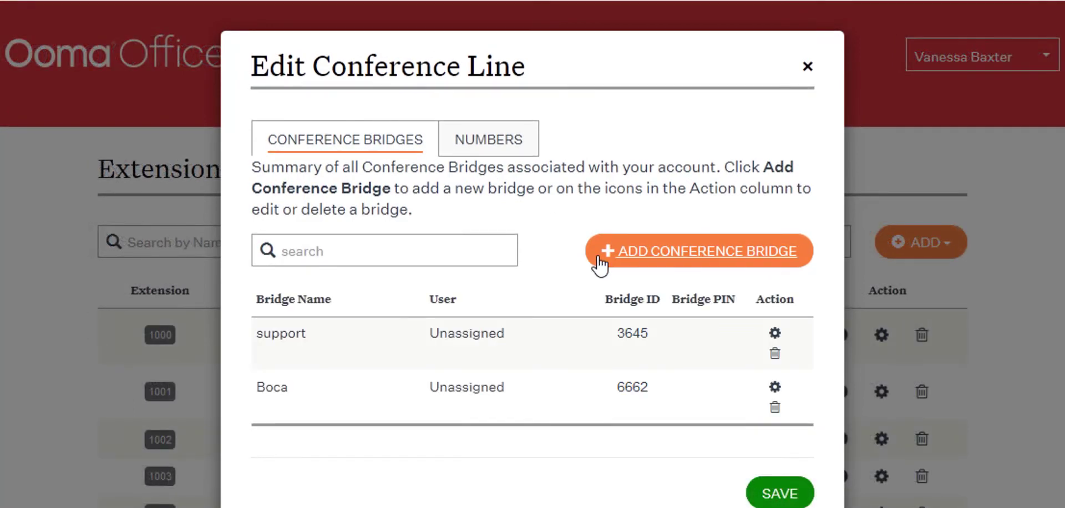
- Add another conference bridge named New Conference Bridge with Bridge ID 123456 and enter its optional PIN
click(599, 265)
click(567, 186)
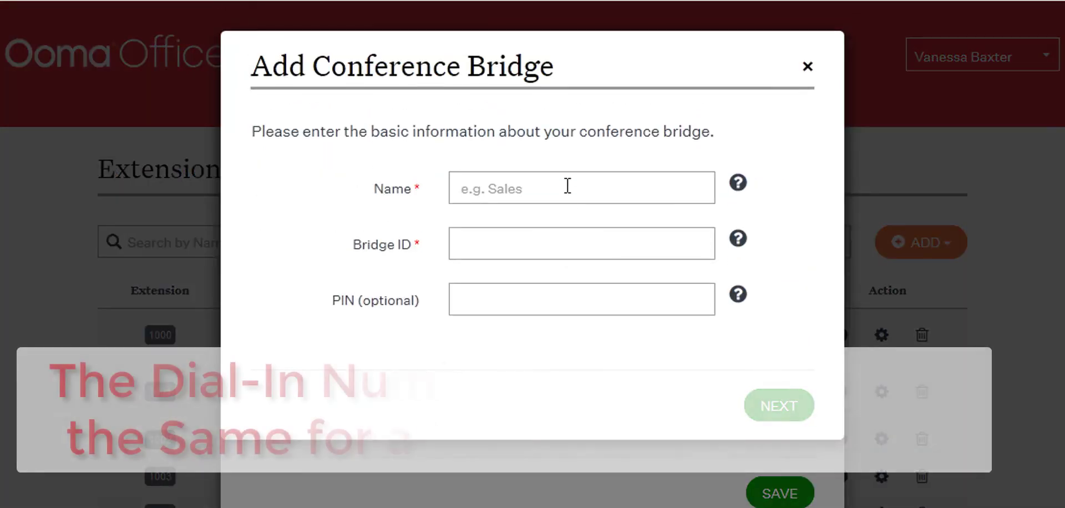
text(New Conference Bridge)
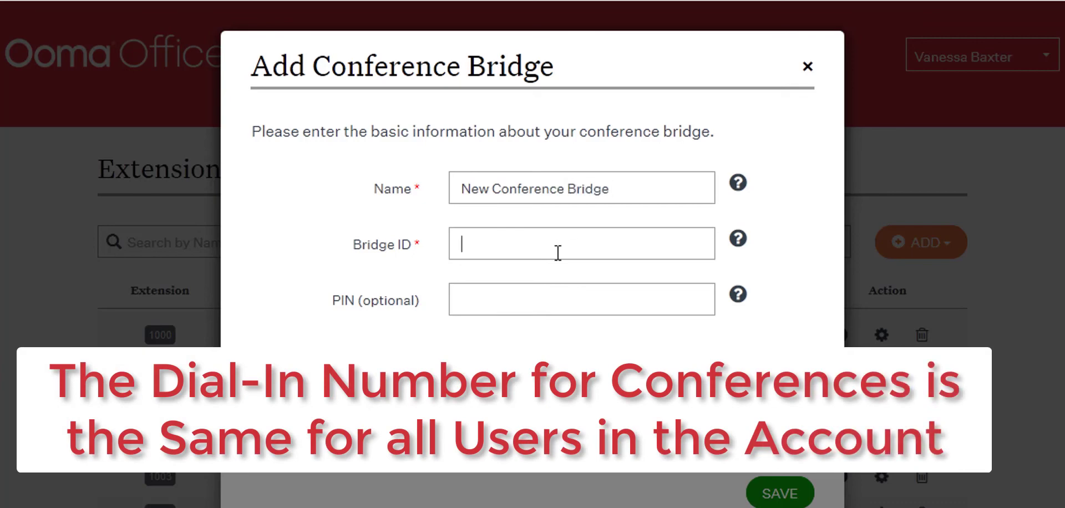
click(557, 253)
text(1)
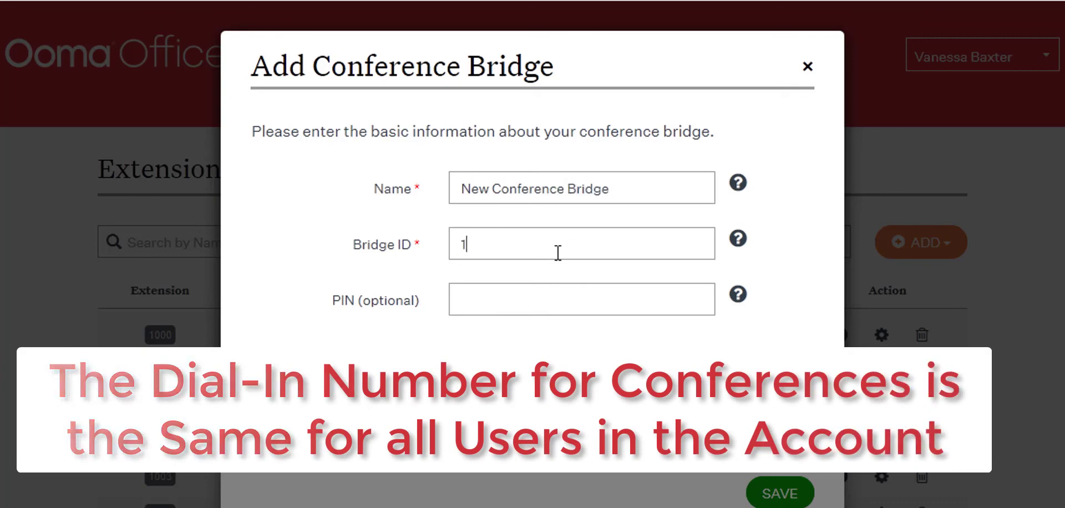
text(23456)
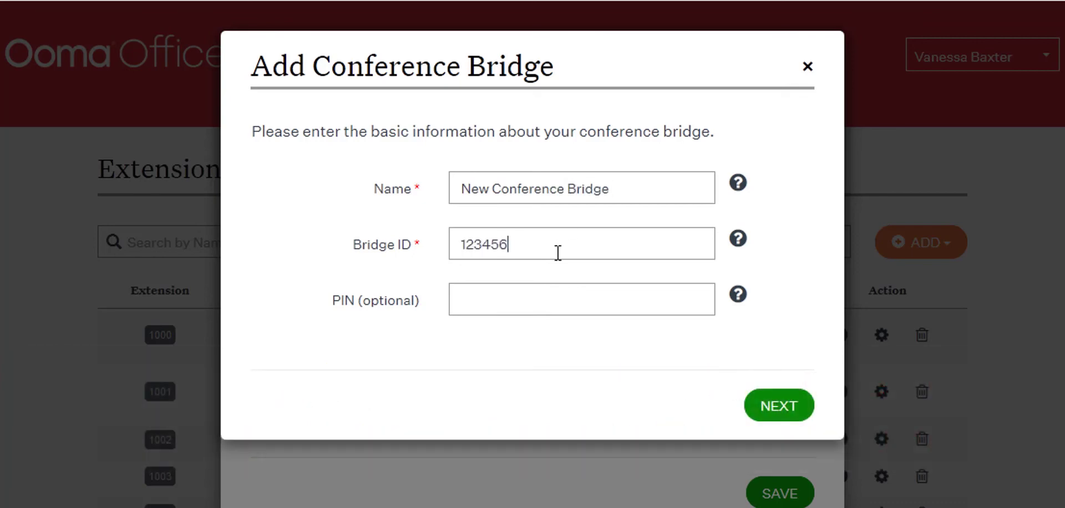
text(1234)
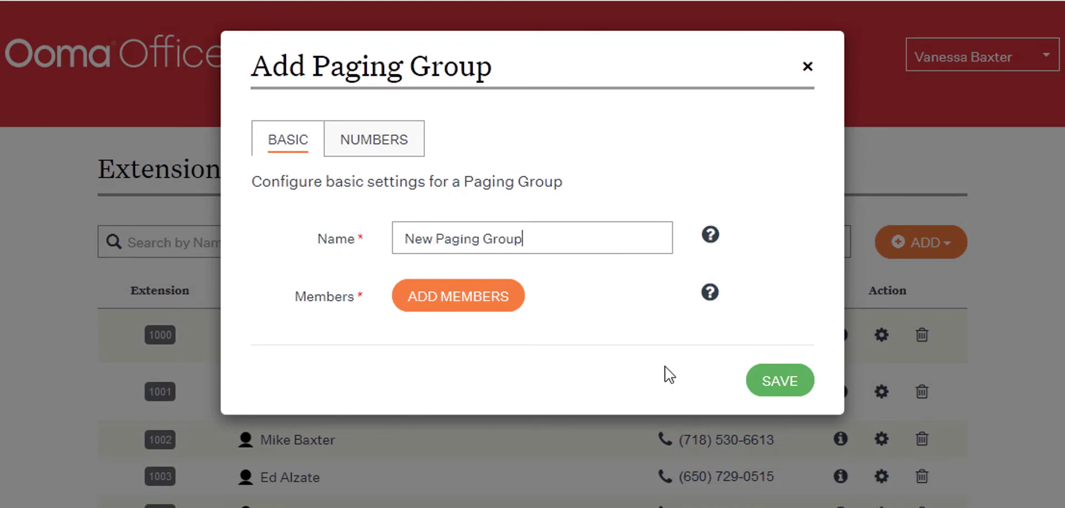
- Try selecting both available Yealink T21P E2 devices as paging group members, and view the paging group's number settings
click(516, 302)
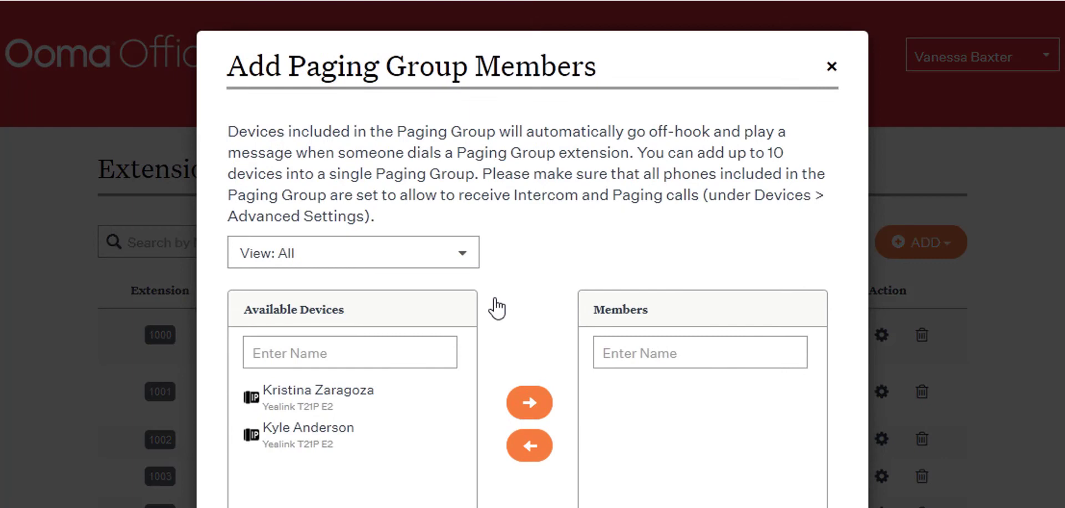
click(334, 409)
click(532, 414)
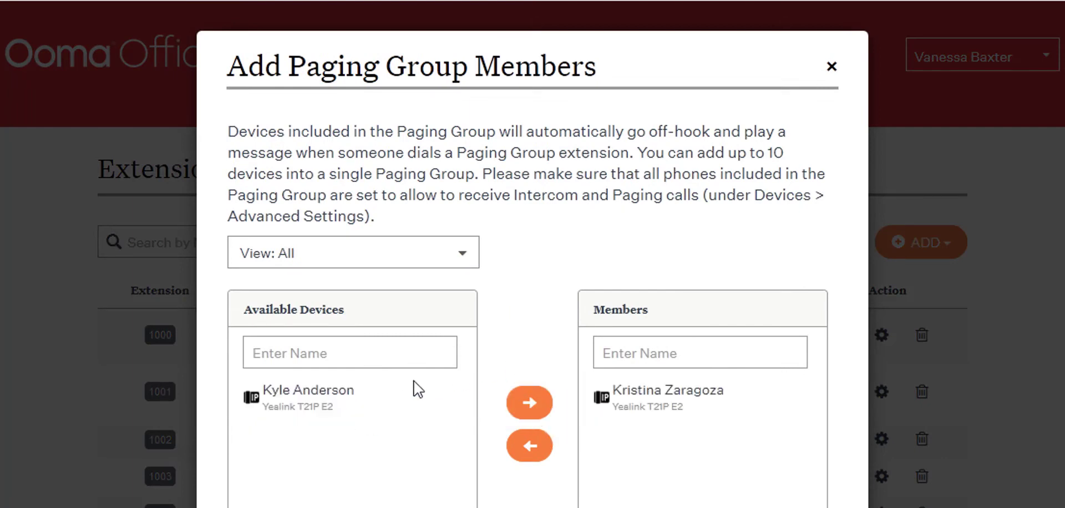
click(351, 399)
click(529, 405)
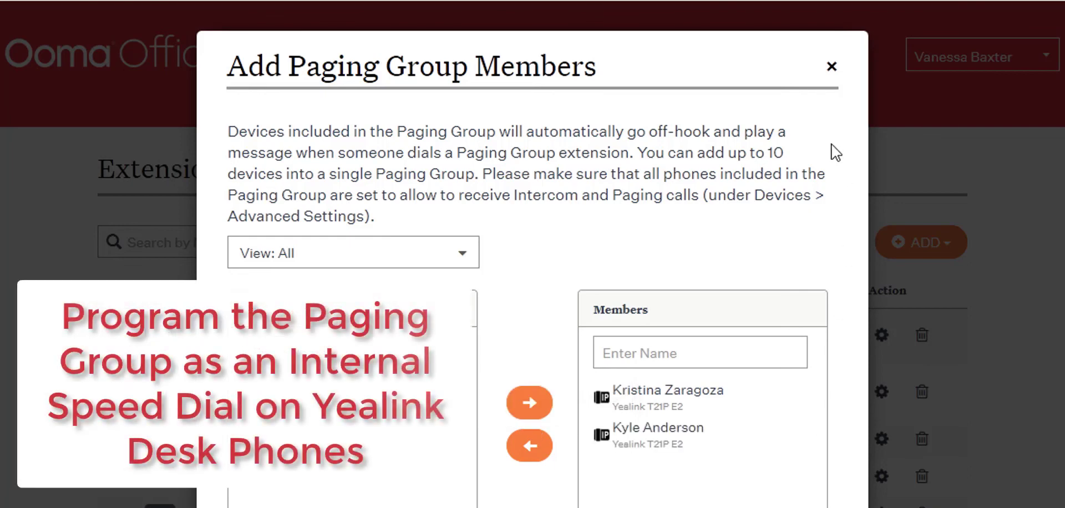
click(831, 69)
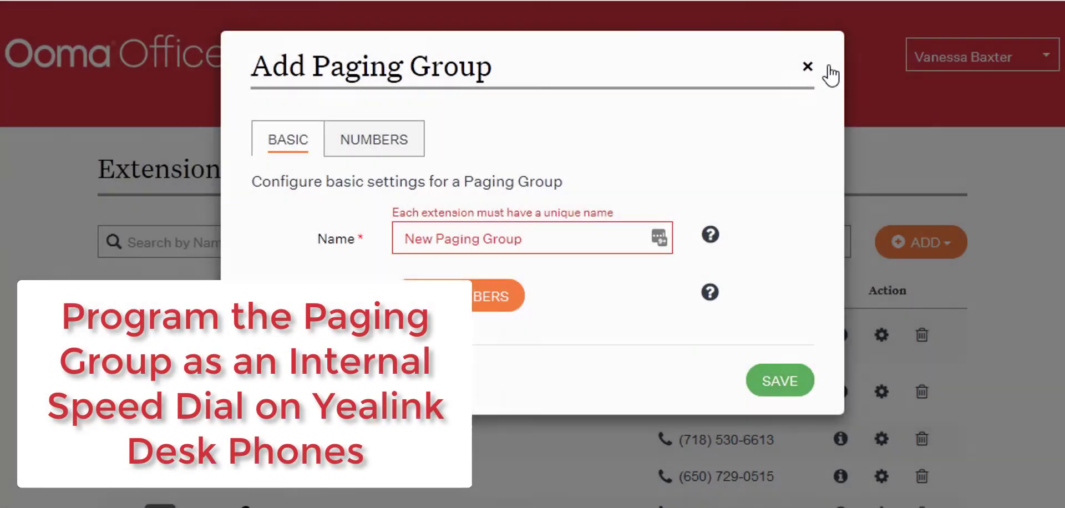
click(408, 146)
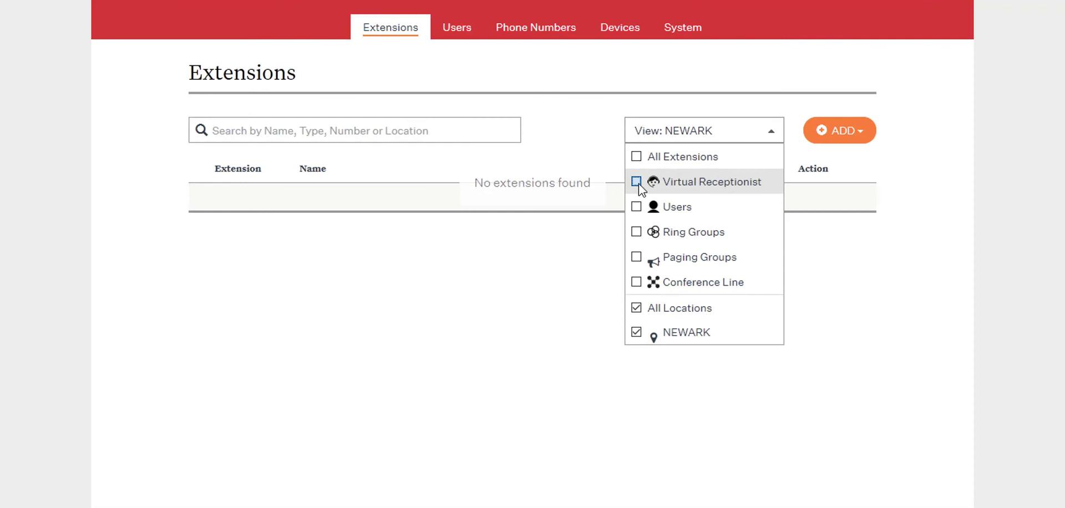
- Filter the extensions list to Virtual Receptionist, and extend the filter with Users, Ring Groups, Paging Groups and Conference Line
click(636, 182)
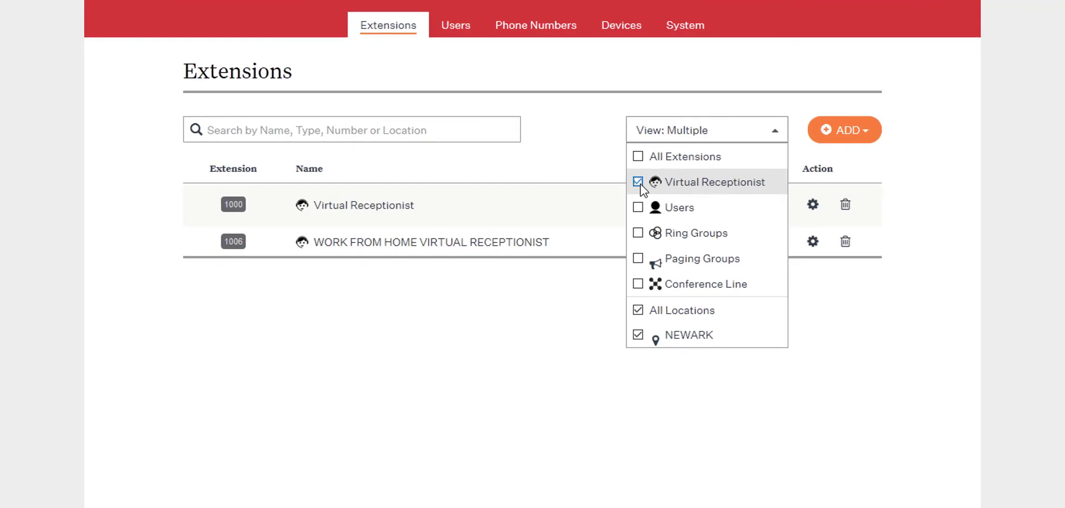
click(637, 207)
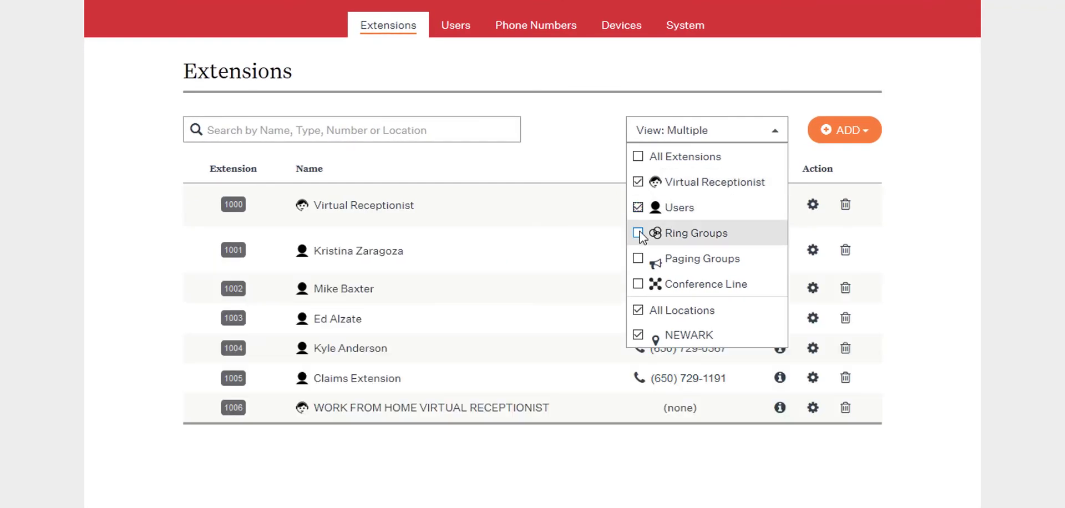
click(638, 233)
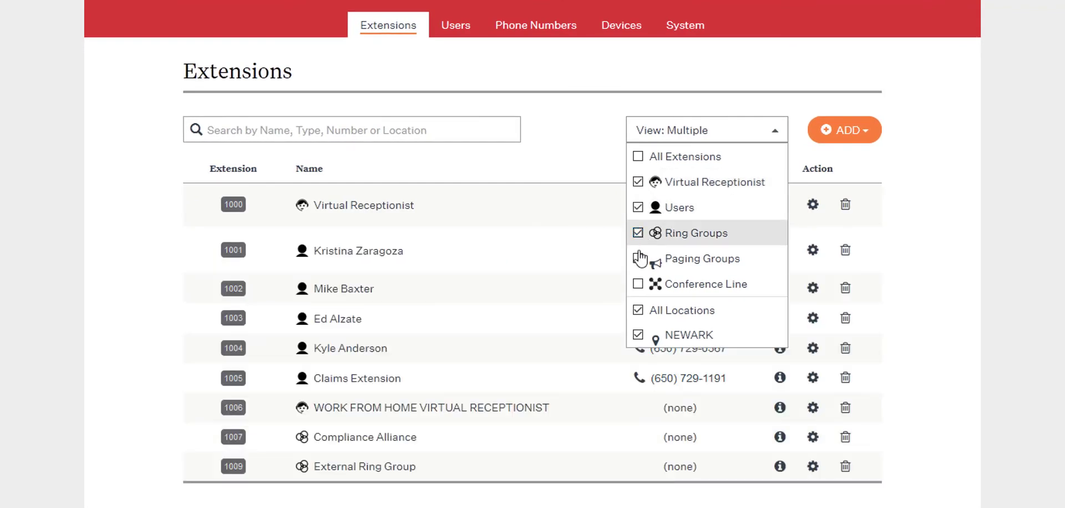
click(638, 258)
click(638, 284)
- Try the All Locations and NEWARK filters on the extensions list with both kept included, and close the filter options
click(638, 311)
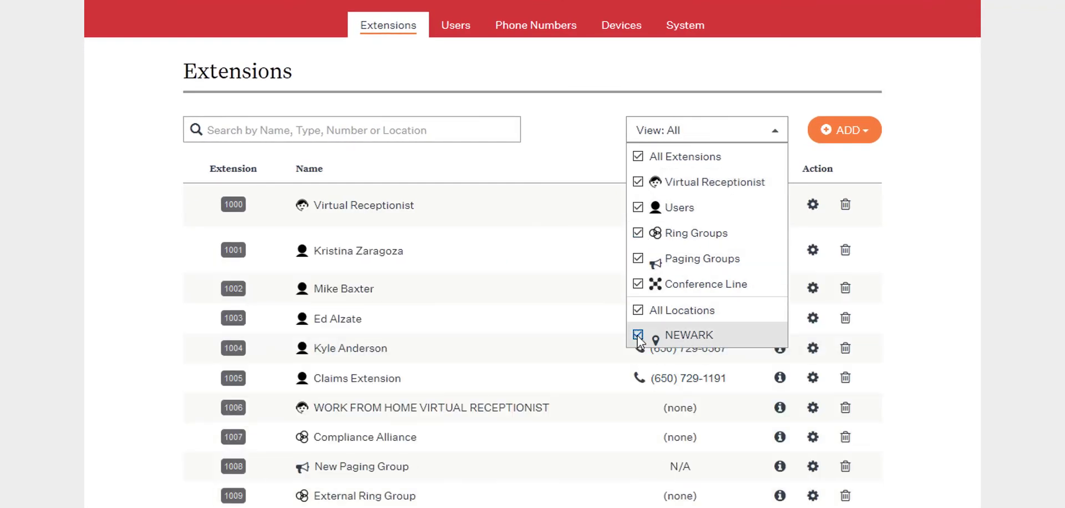
click(638, 335)
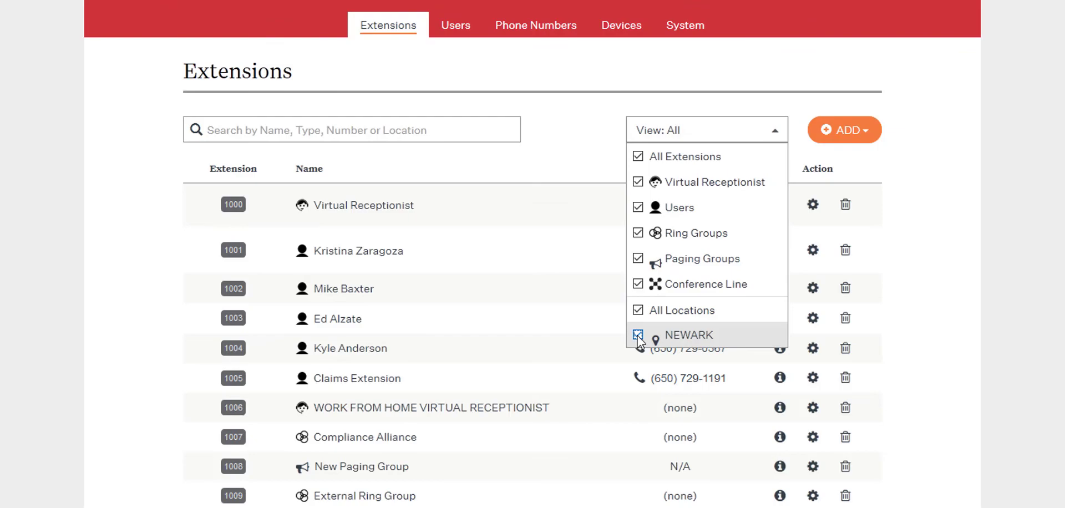
click(1009, 247)
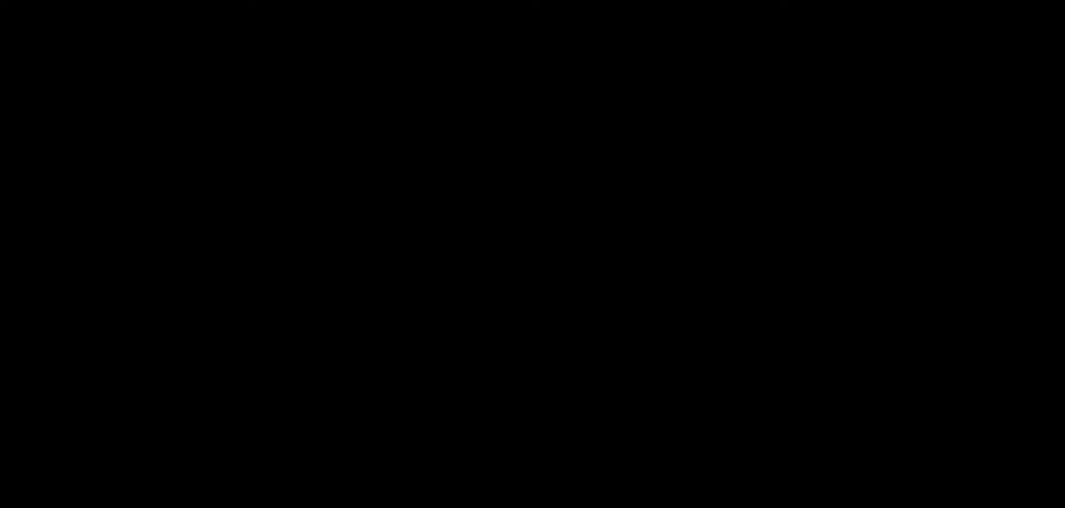